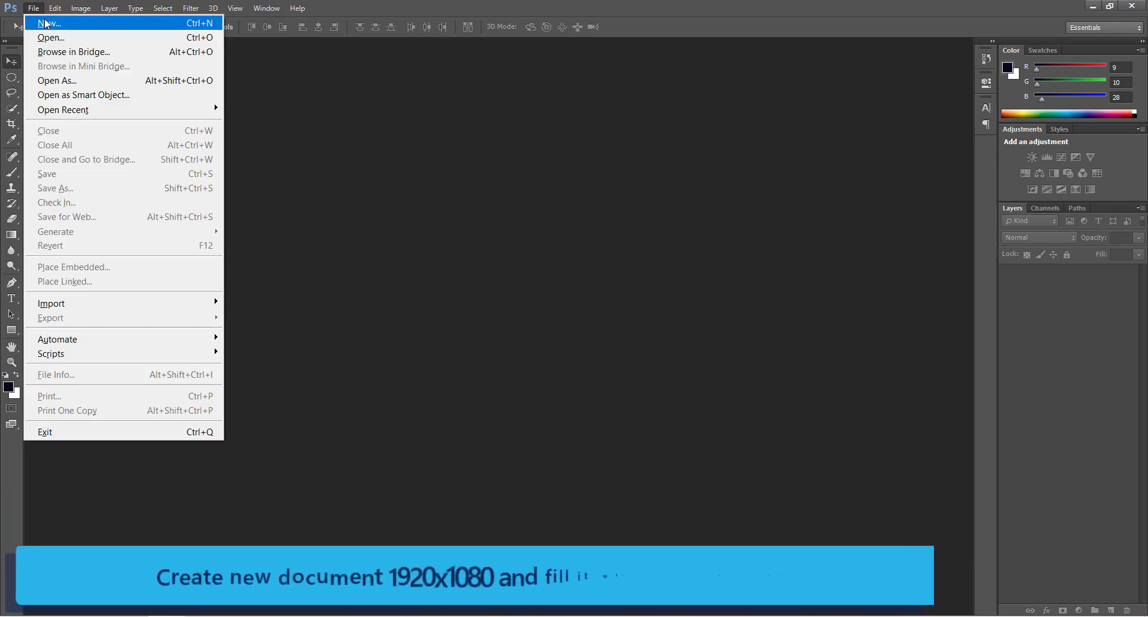
# Create a new 1920 x 1080 pixel document at 300 pixels/inch in RGB color mode with a white background
pyautogui.click(36, 20)
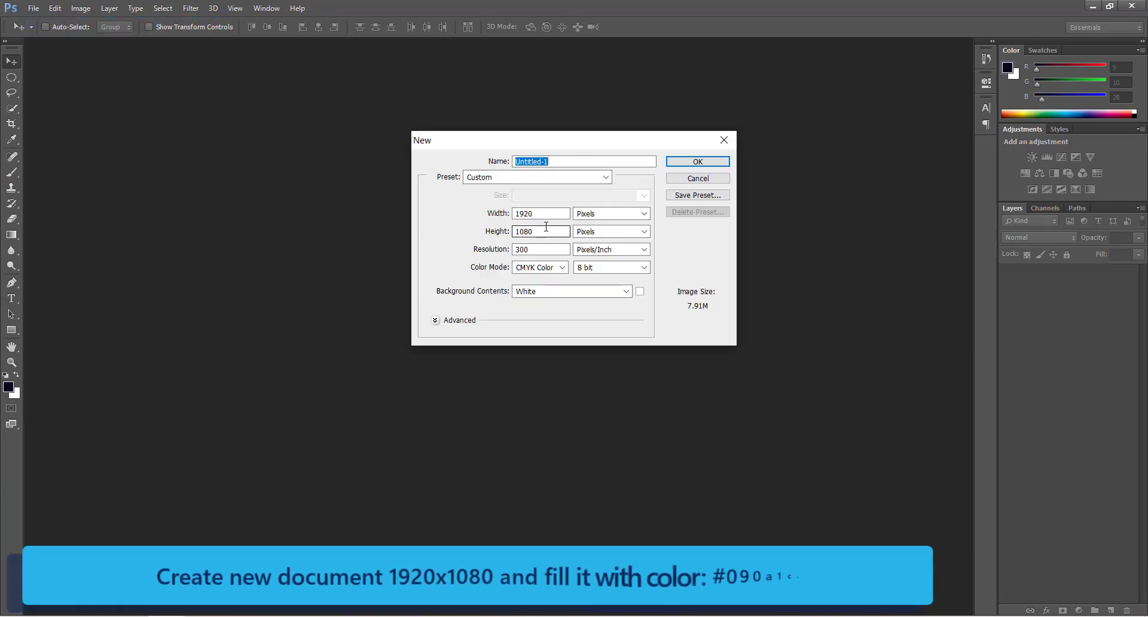
pyautogui.click(562, 270)
pyautogui.click(541, 305)
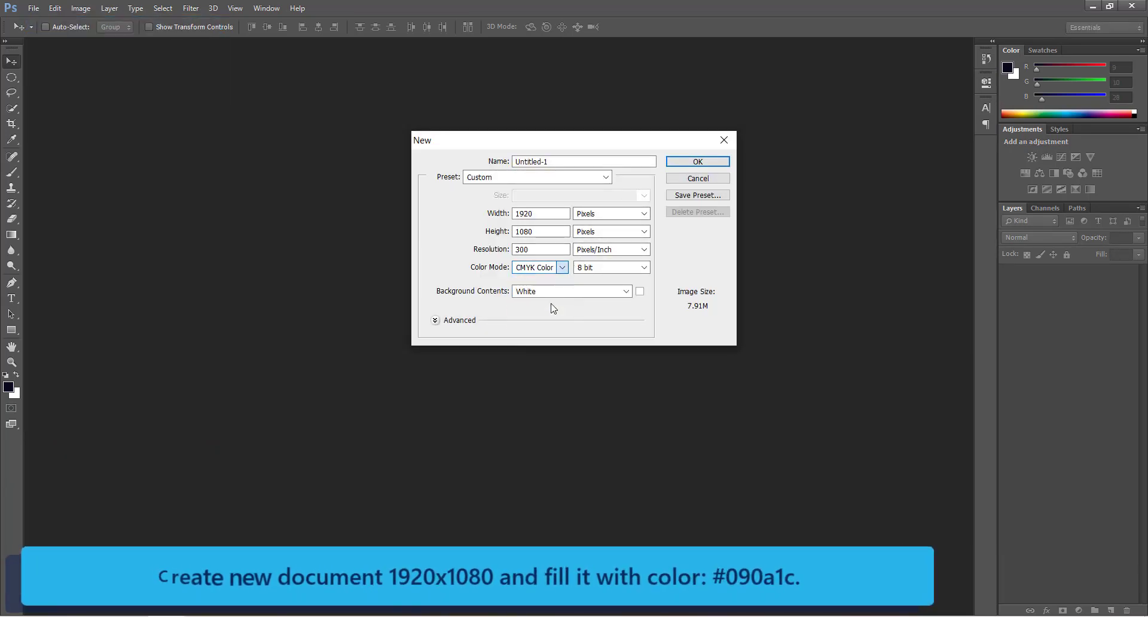
pyautogui.click(698, 162)
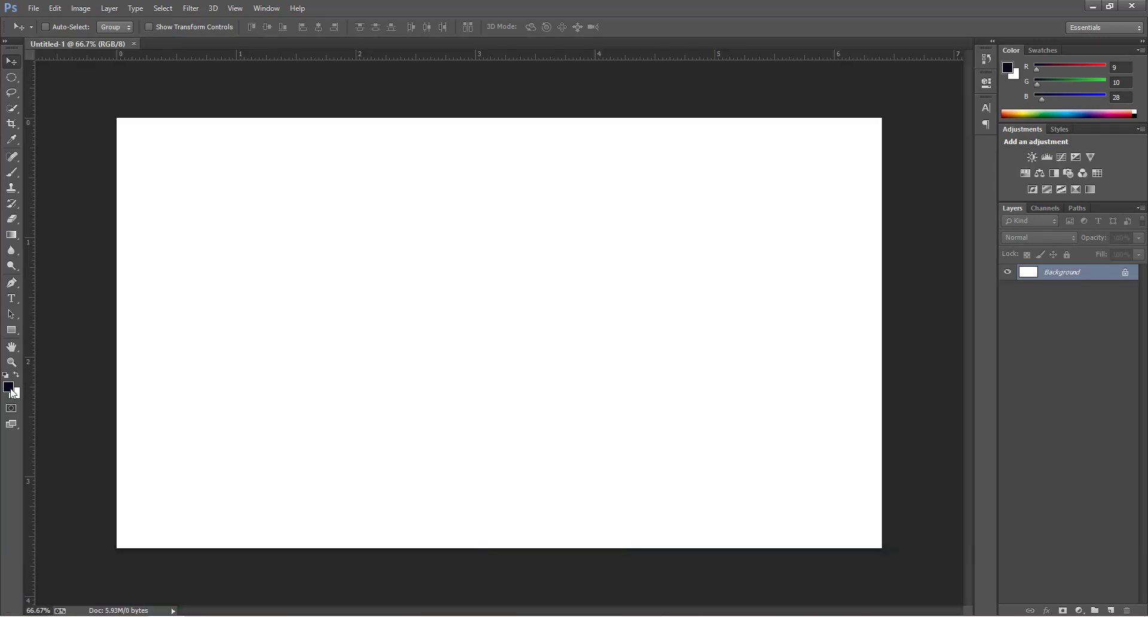
# Set the foreground color to #090a1c and fill the Background layer with it
pyautogui.click(8, 387)
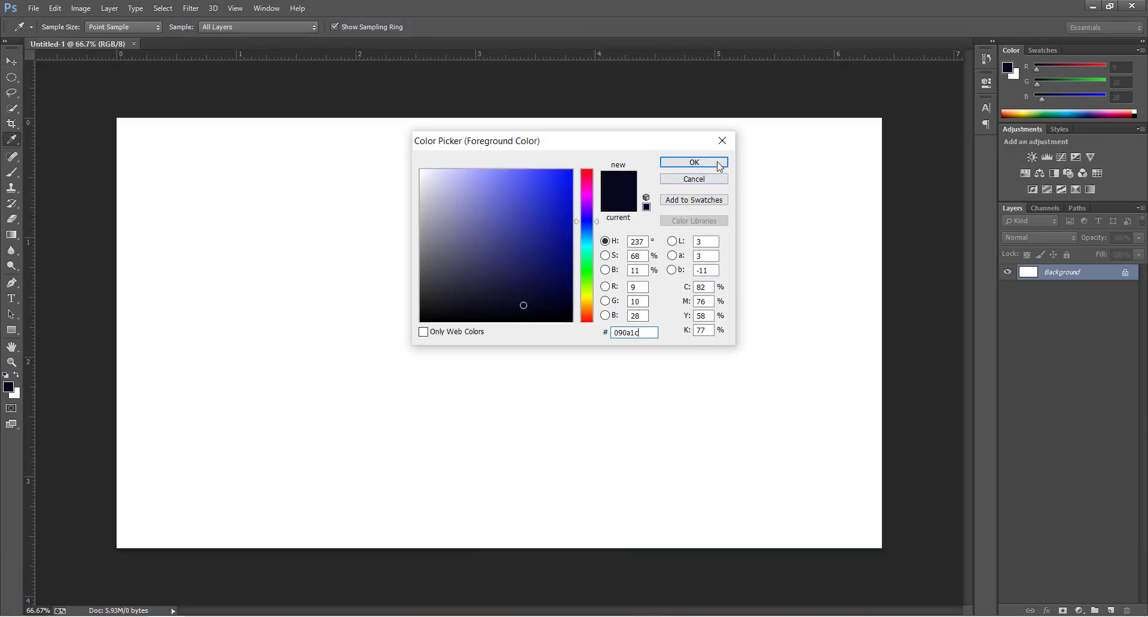
pyautogui.click(694, 162)
pyautogui.press('v')
pyautogui.hotkey('alt', 'BackSpace')
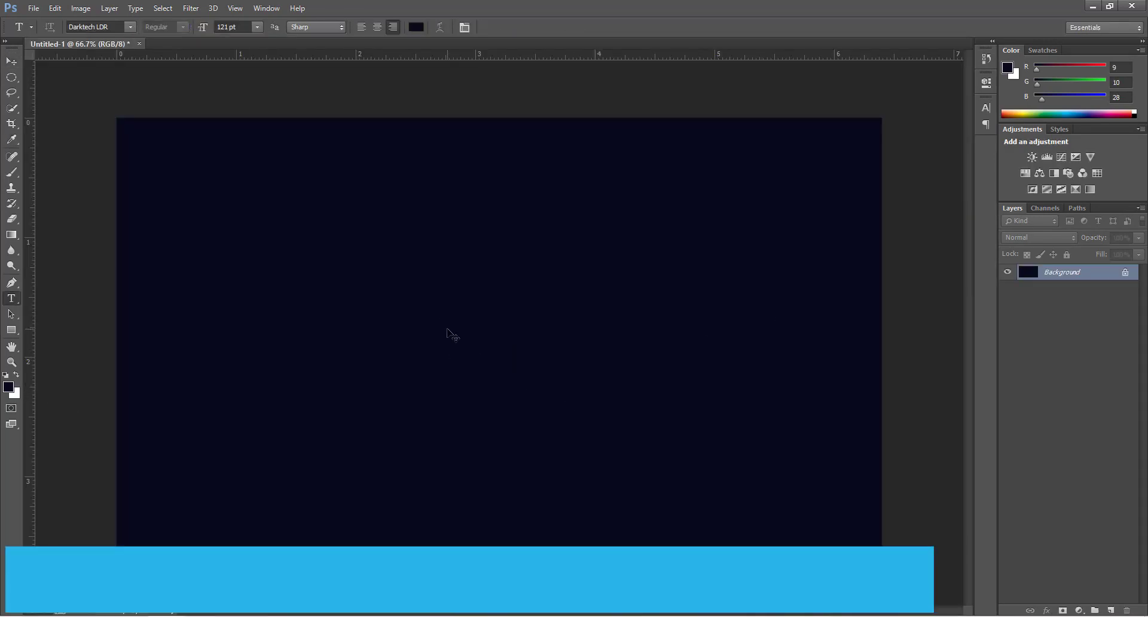
# Add the text "photoshop" to the canvas in the Komikahuna font at 120 pt
pyautogui.click(380, 360)
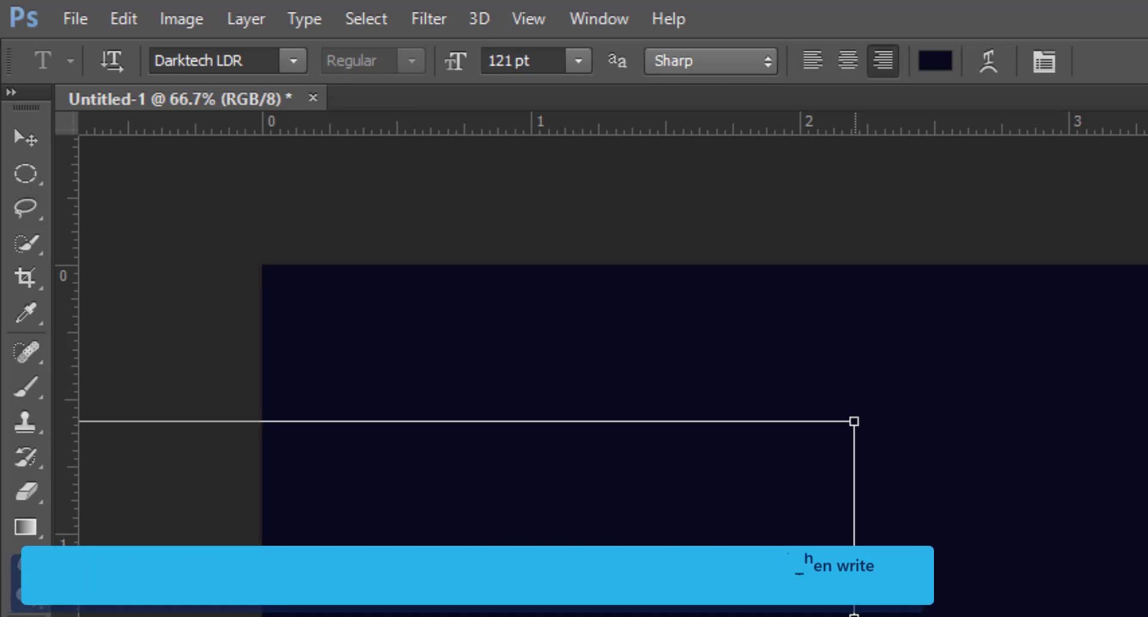
pyautogui.click(229, 62)
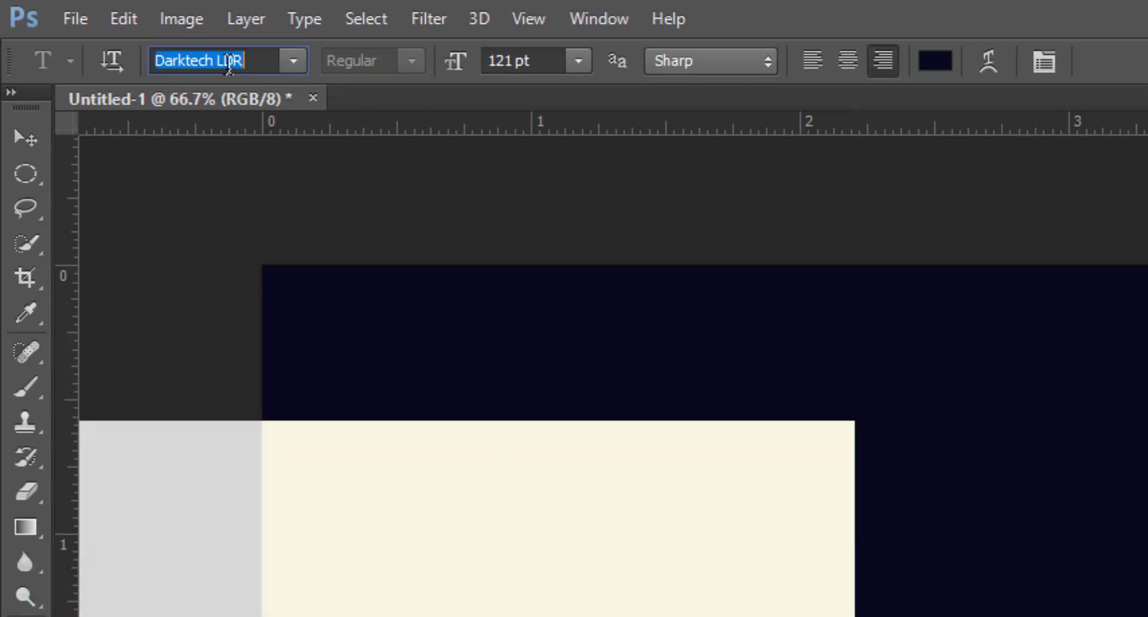
pyautogui.write('k')
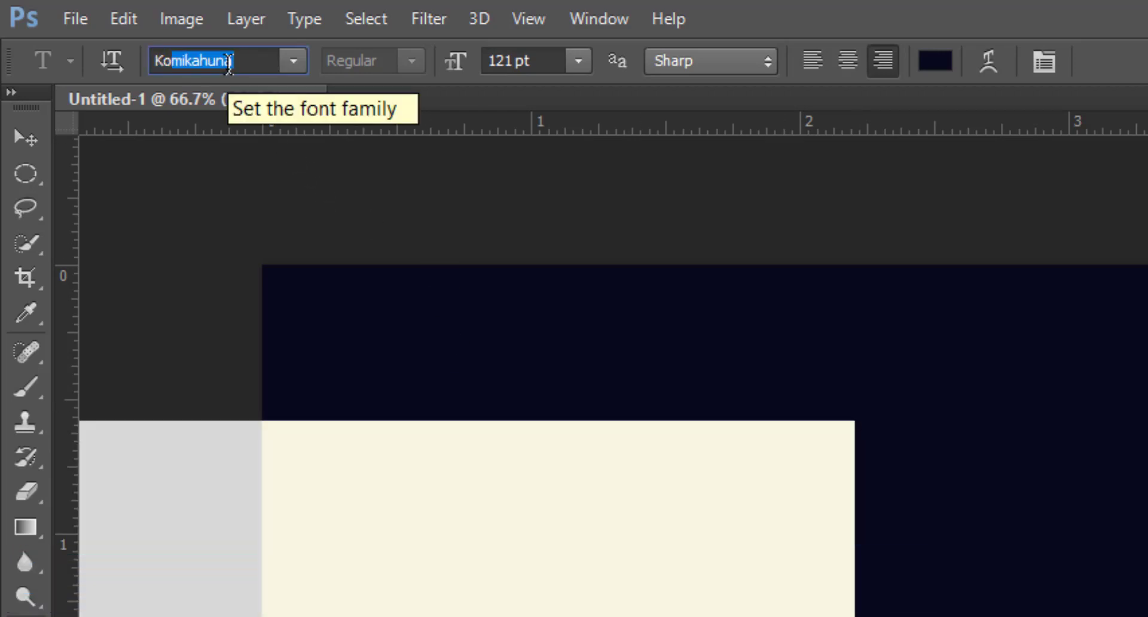
pyautogui.write('o')
pyautogui.press('Tab')
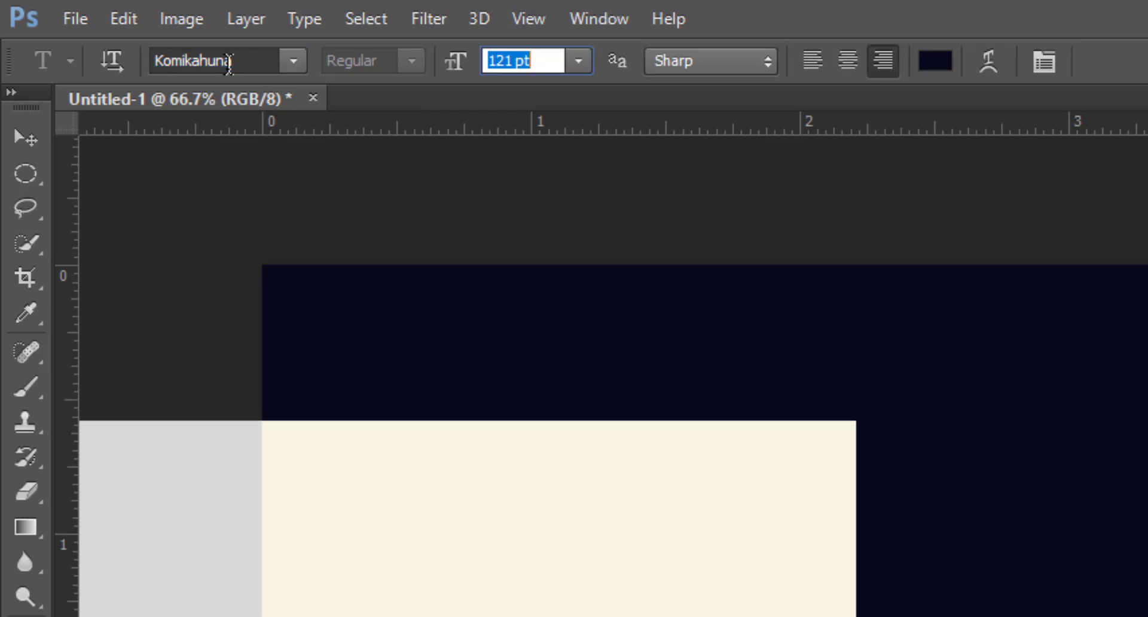
pyautogui.write('175')
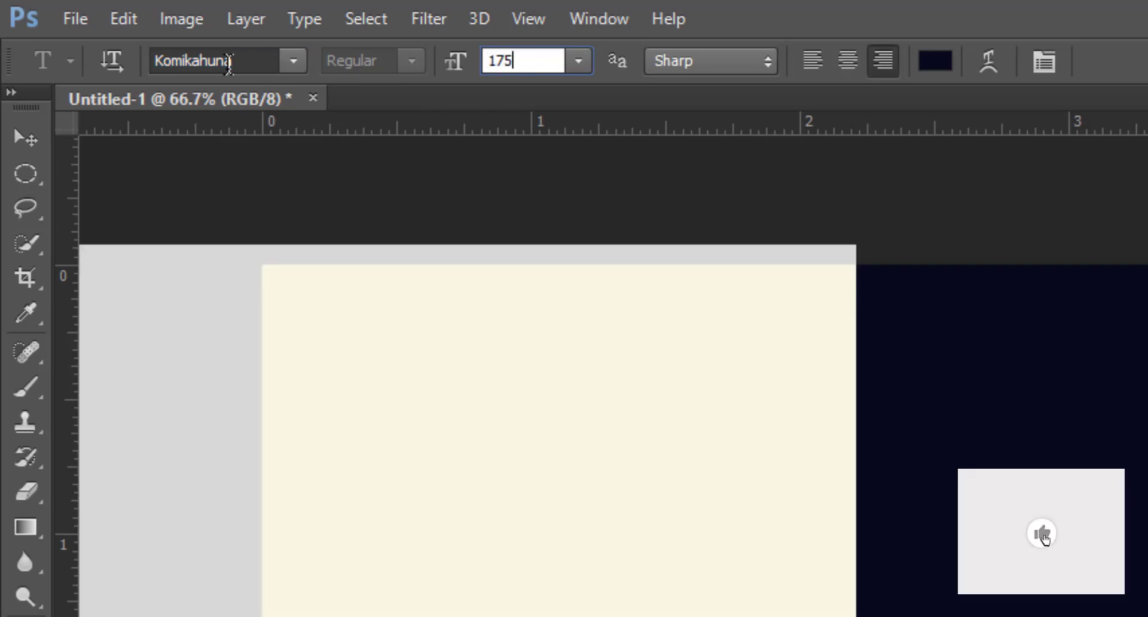
pyautogui.press('BackSpace')
pyautogui.press('BackSpace')
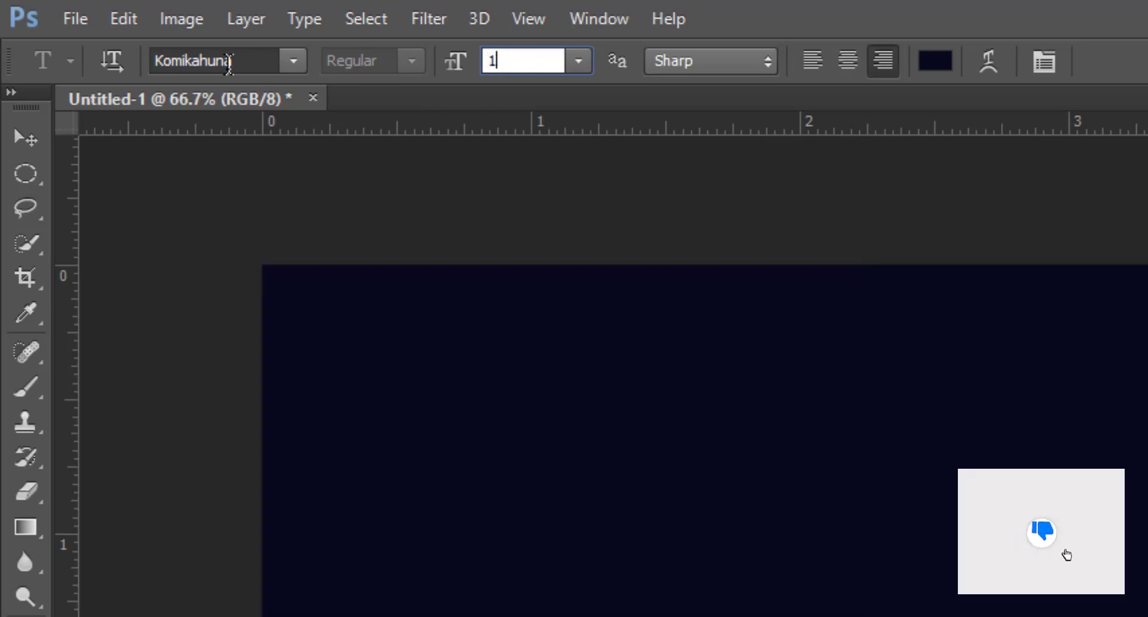
pyautogui.write('20')
pyautogui.press('Return')
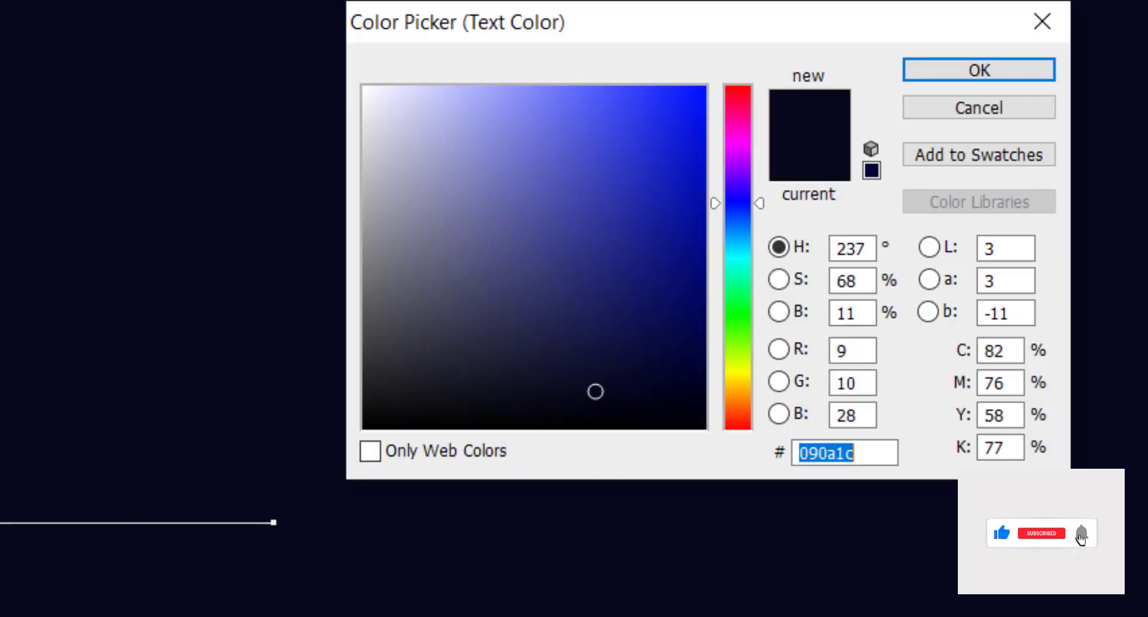
# Change the text color to white (#ffffff) and commit the text layer
pyautogui.click(479, 197)
pyautogui.moveTo(479, 197); pyautogui.dragTo(361, 85)
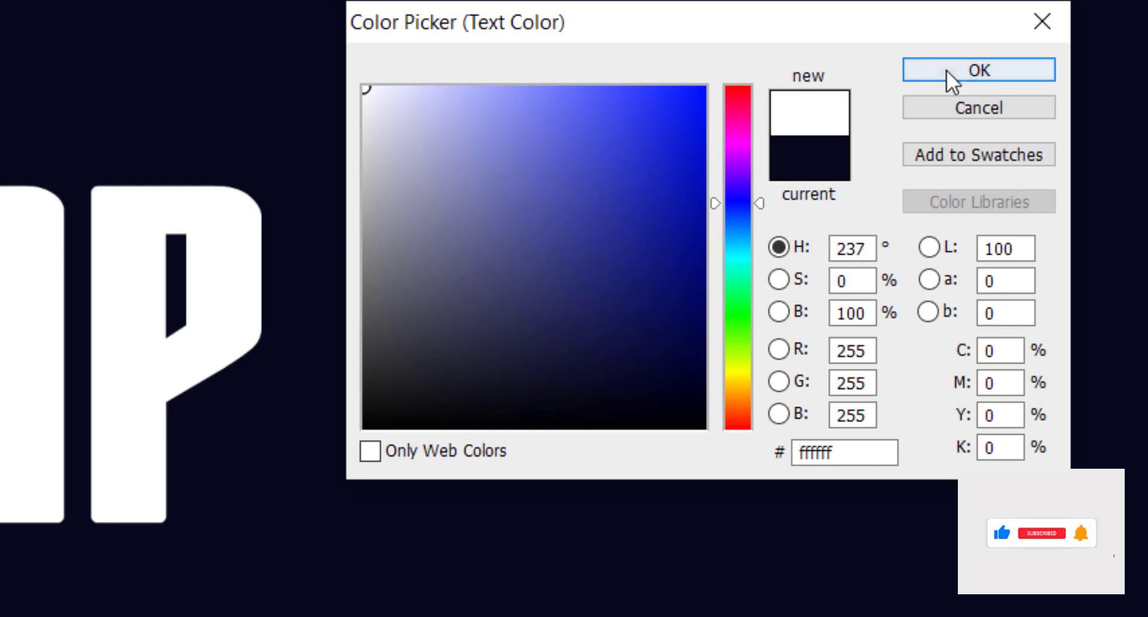
pyautogui.click(979, 69)
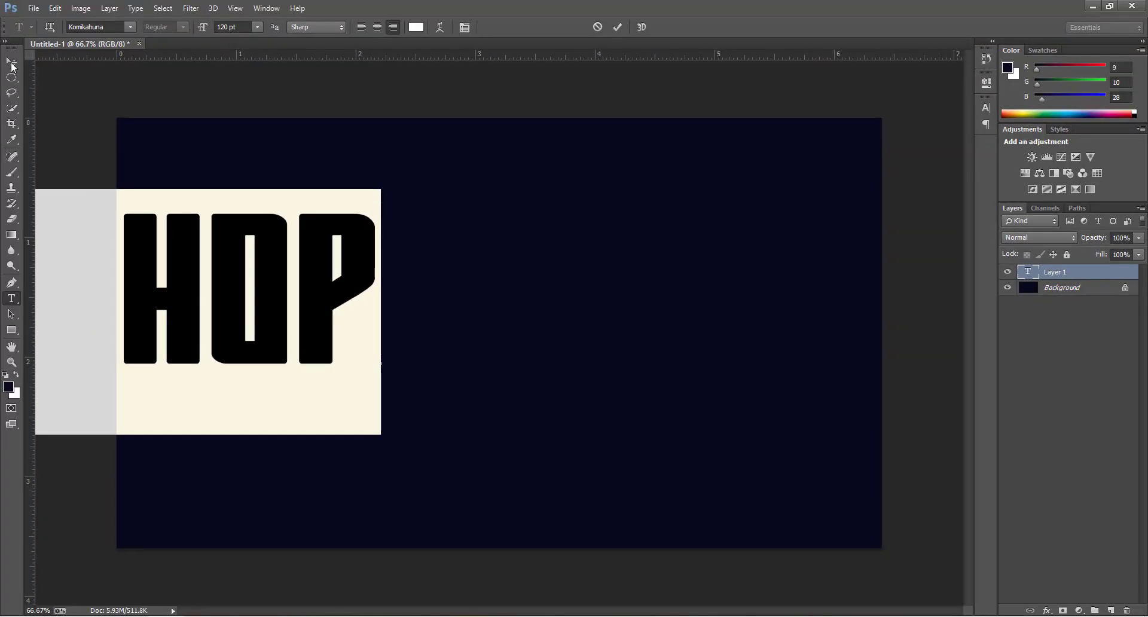
pyautogui.click(12, 63)
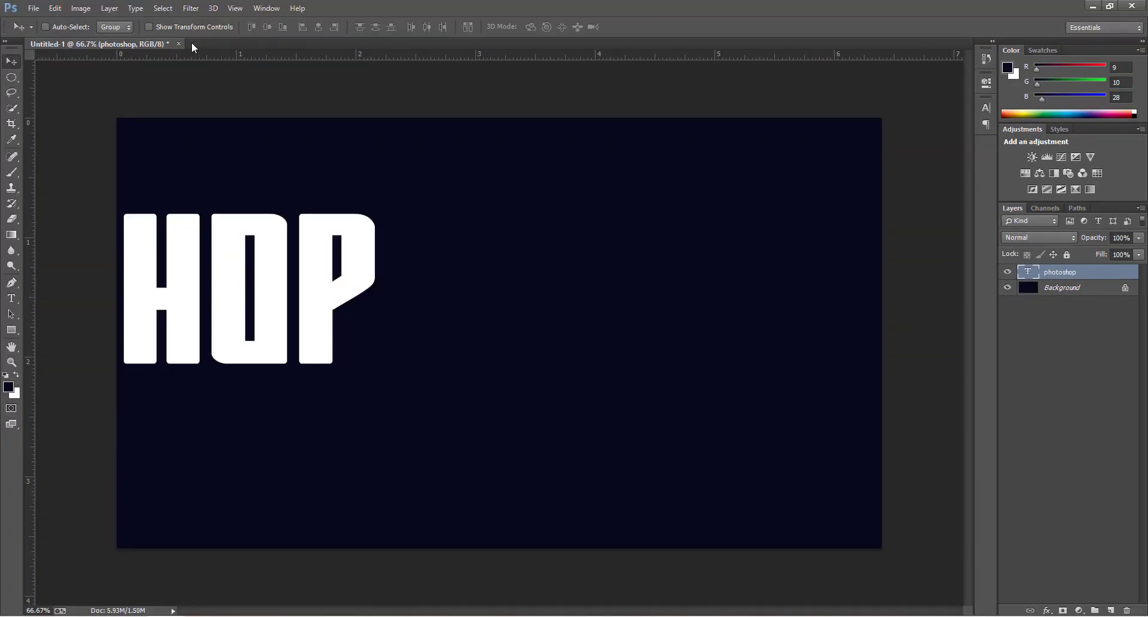
# Center the photoshop text vertically and horizontally on the canvas and clear the selection
pyautogui.click(271, 24)
pyautogui.click(322, 28)
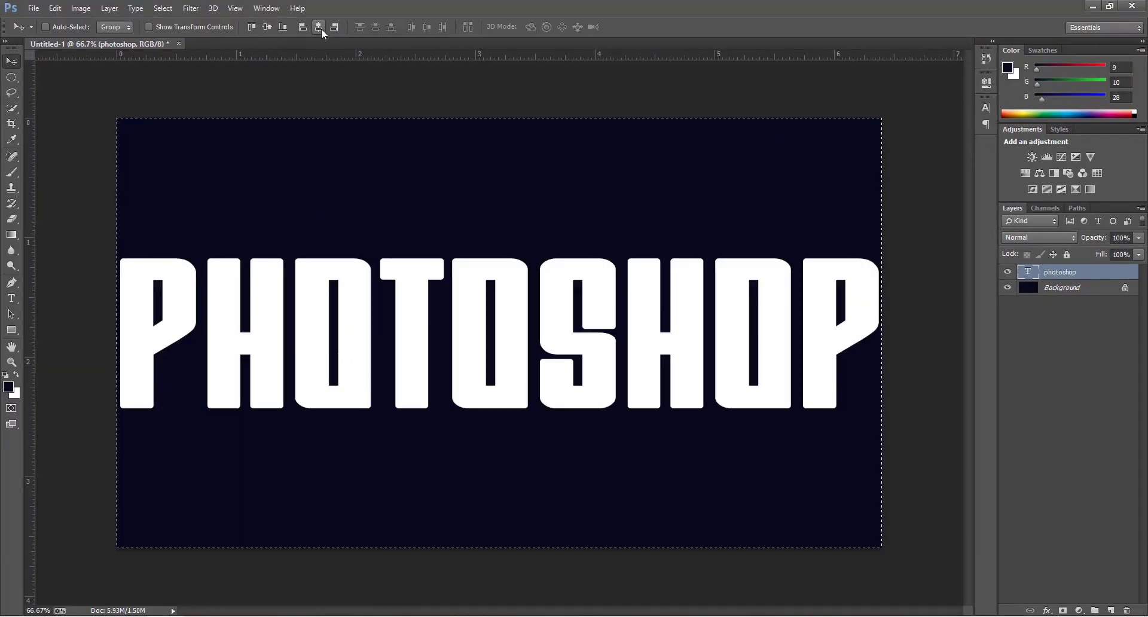
pyautogui.hotkey('ctrl', 'd')
# Set the photoshop text's font size to 100 pt and commit the edit
pyautogui.doubleClick(1029, 273)
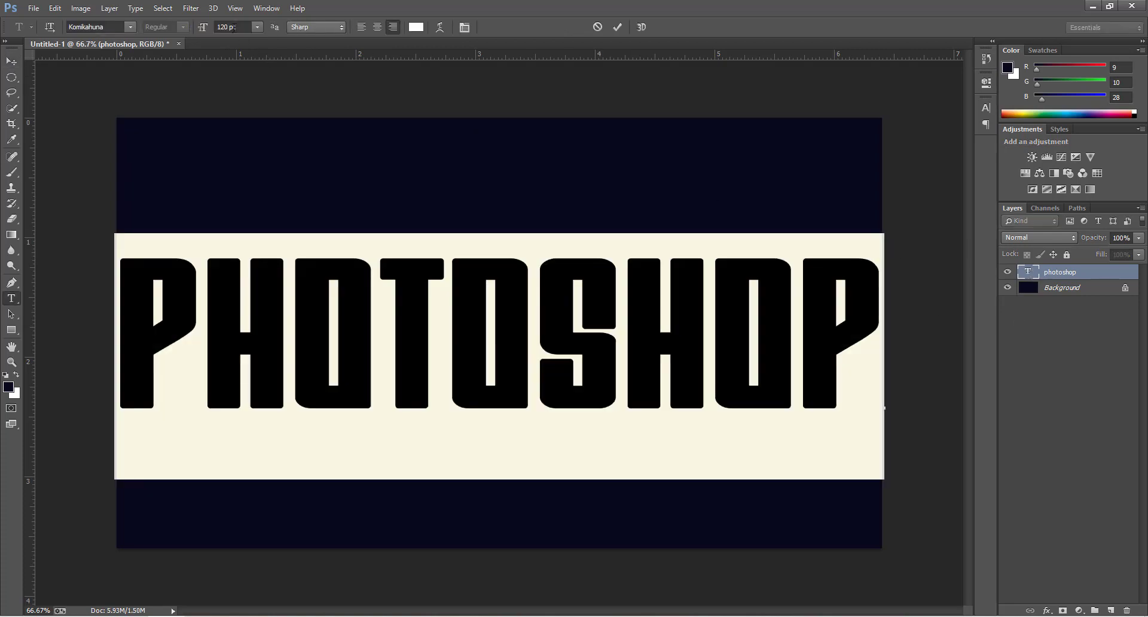
pyautogui.write('00')
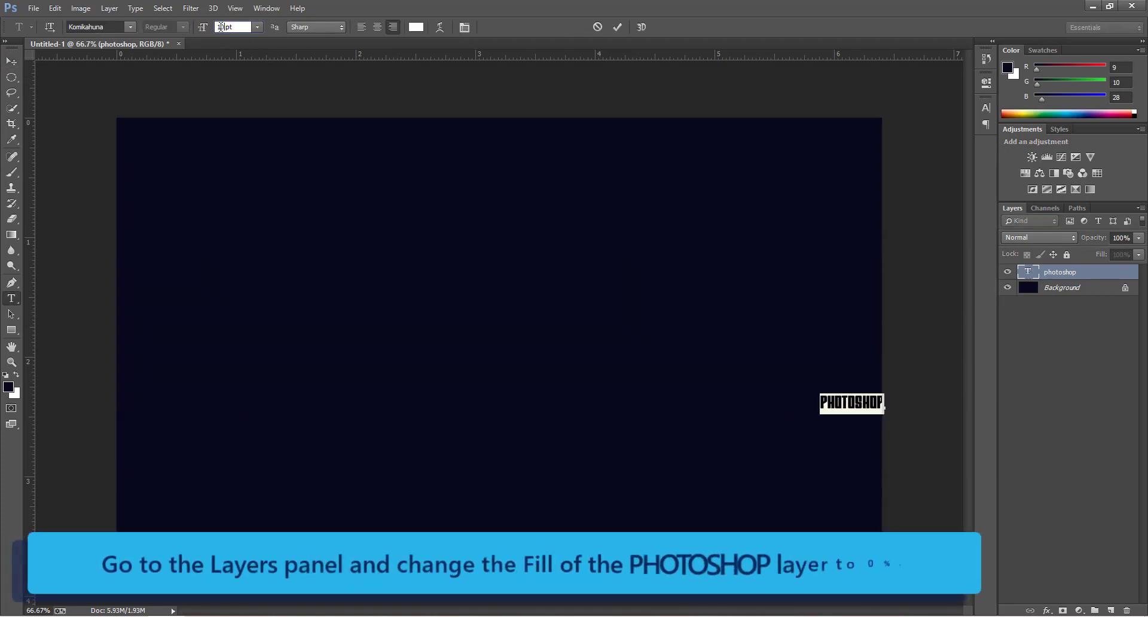
pyautogui.click(12, 62)
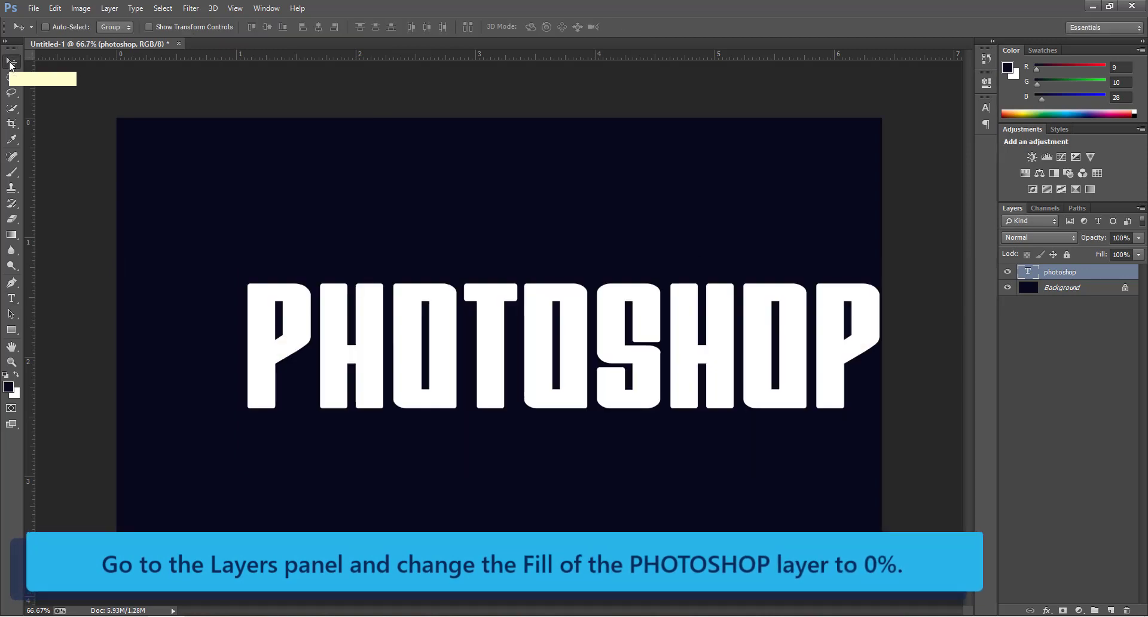
# Select the whole canvas, recenter the resized photoshop text on it both ways, and deselect
pyautogui.hotkey('ctrl', 'a')
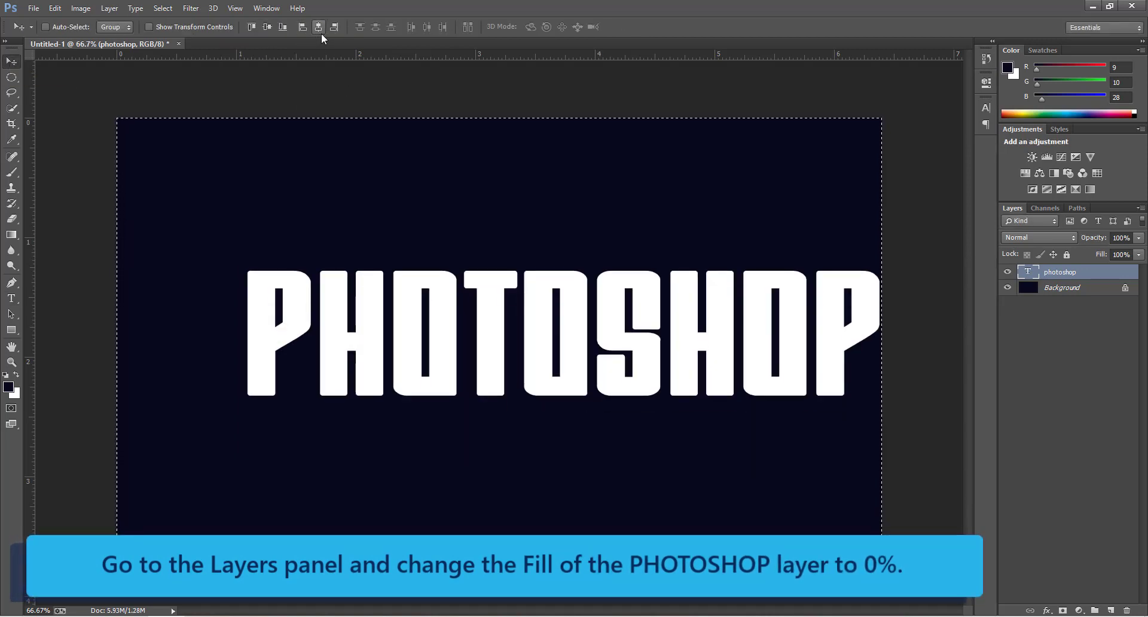
pyautogui.click(320, 31)
pyautogui.hotkey('ctrl', 'd')
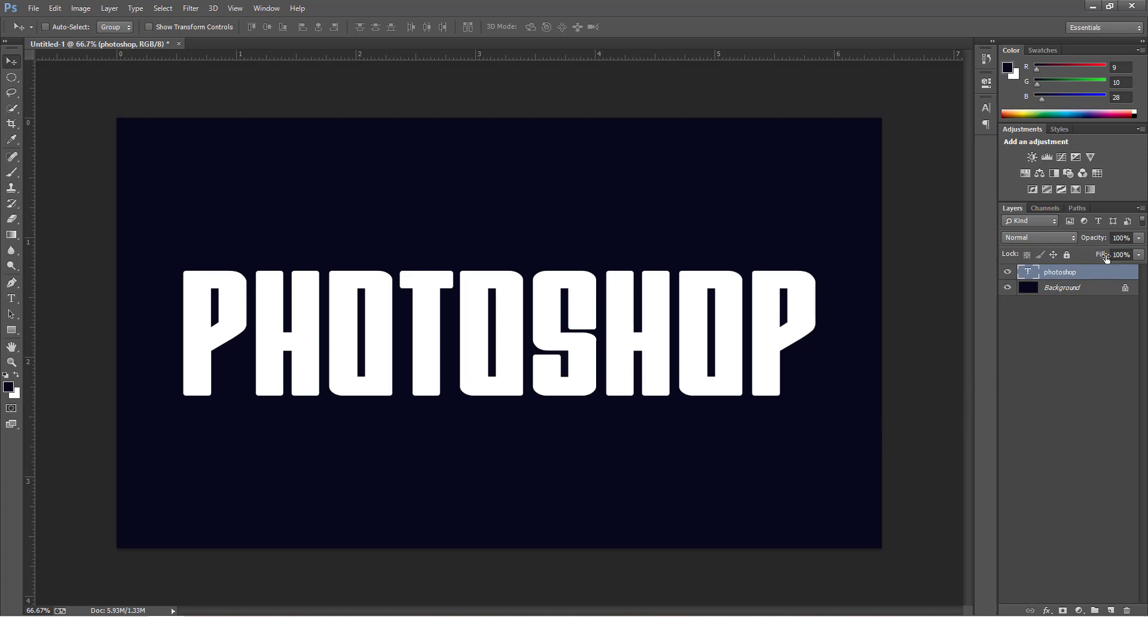
# Set the photoshop layer's Fill to 0% and give it a Color Overlay in #001f36
pyautogui.moveTo(1081, 258); pyautogui.dragTo(1015, 258)
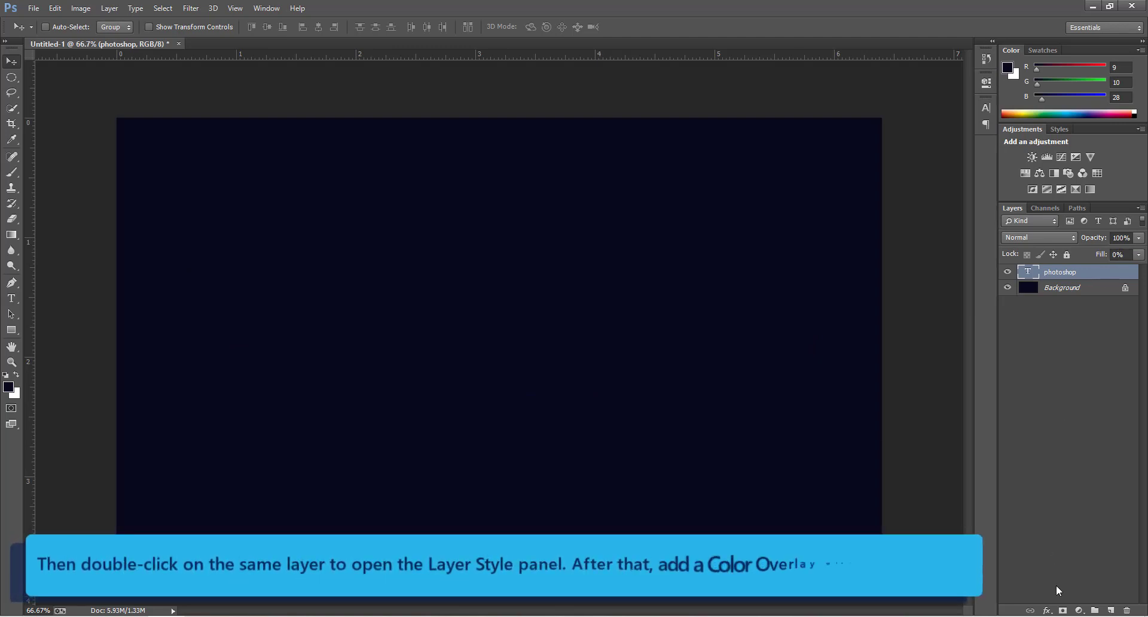
pyautogui.click(1049, 611)
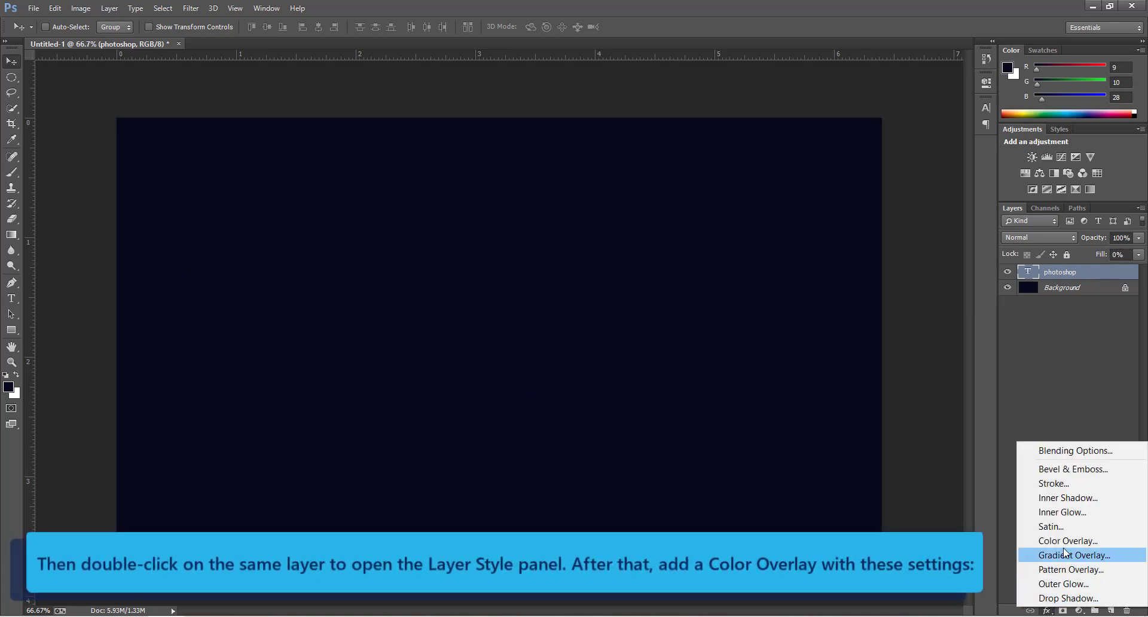
pyautogui.click(1079, 540)
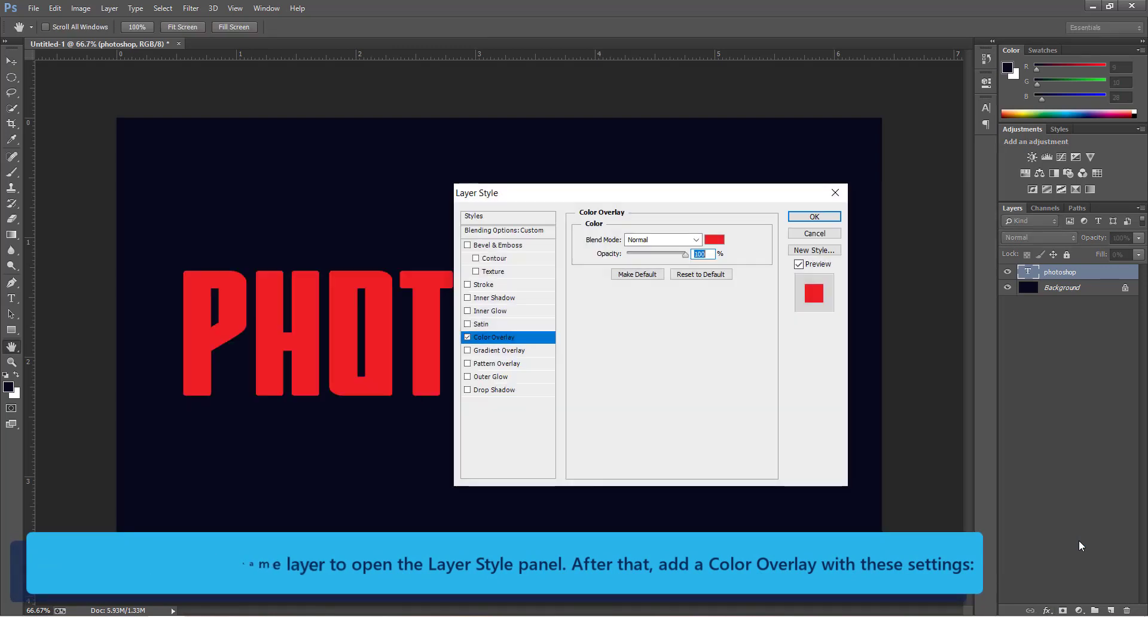
pyautogui.click(715, 240)
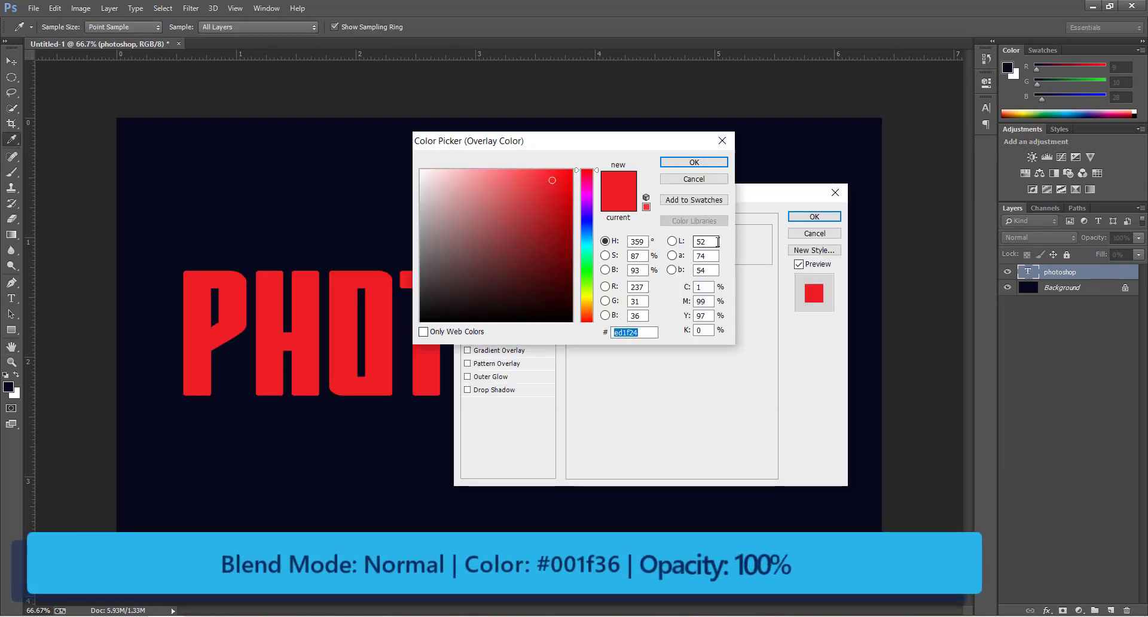
pyautogui.write('001f3')
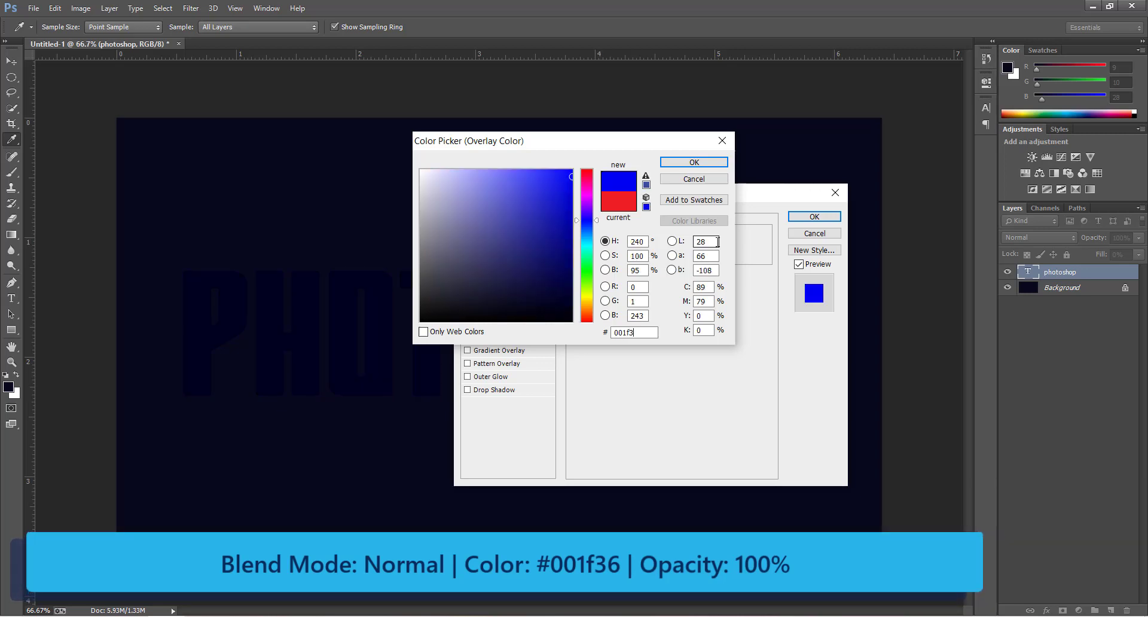
pyautogui.write('6')
pyautogui.press('Return')
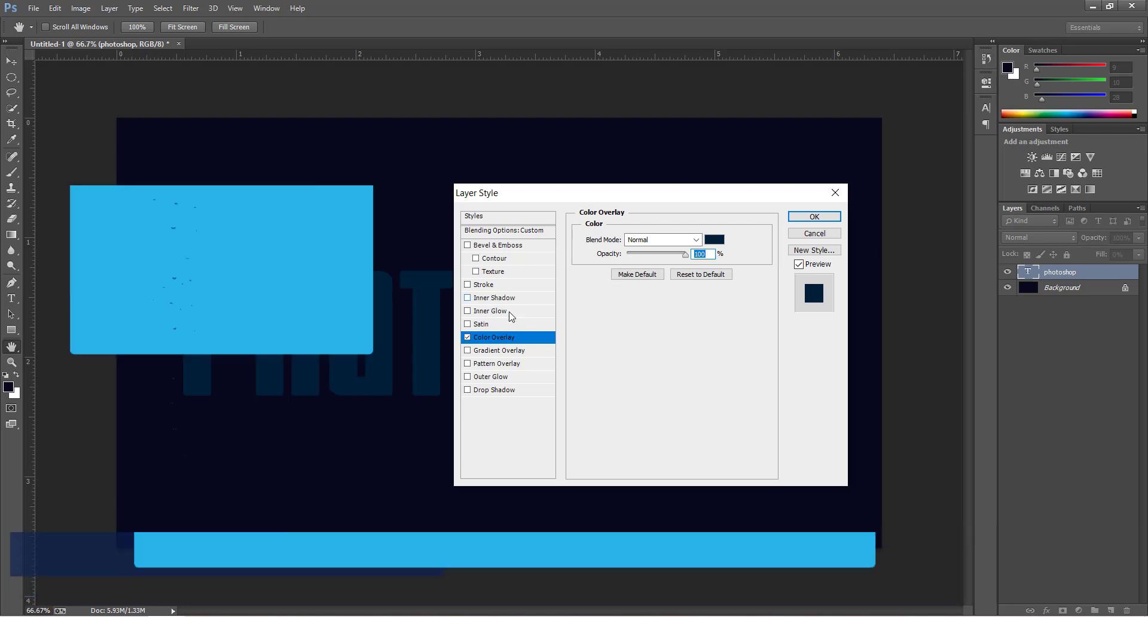
# Add an Outer Glow to the text with Normal blend mode, 64% opacity and color #004377
pyautogui.click(490, 376)
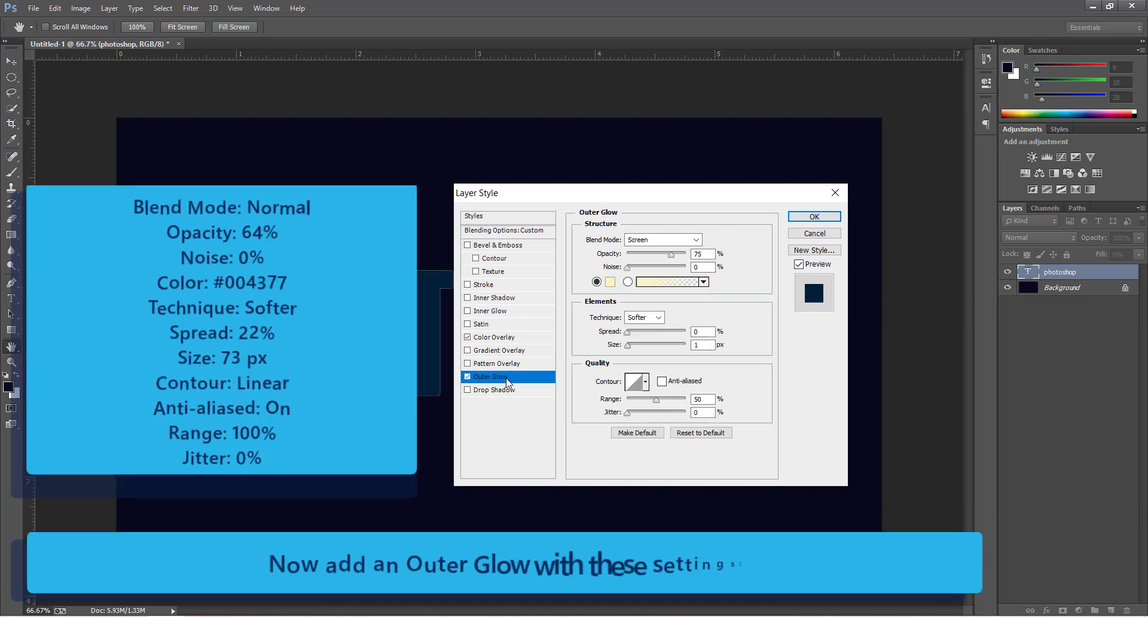
pyautogui.click(664, 240)
pyautogui.click(665, 258)
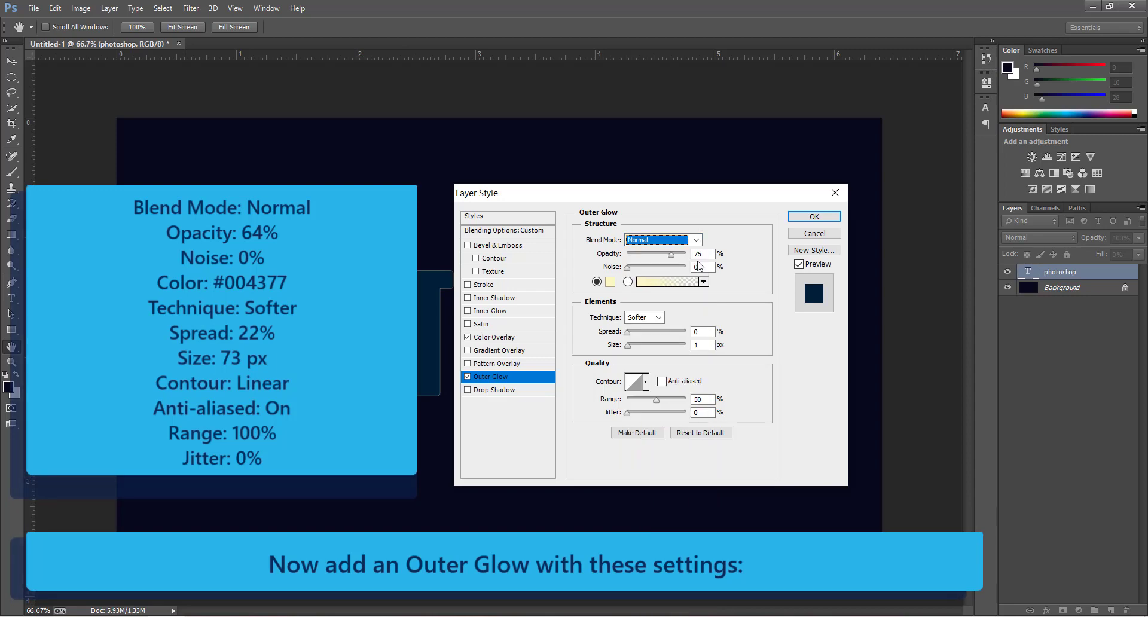
pyautogui.doubleClick(703, 254)
pyautogui.write('64')
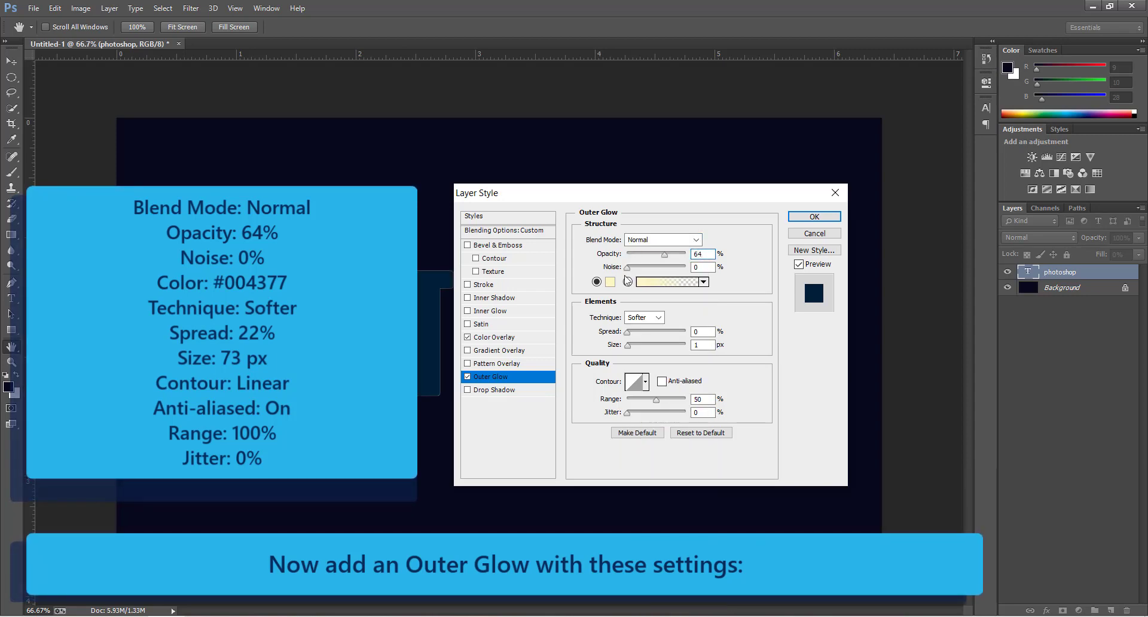
pyautogui.click(610, 282)
pyautogui.write('004377')
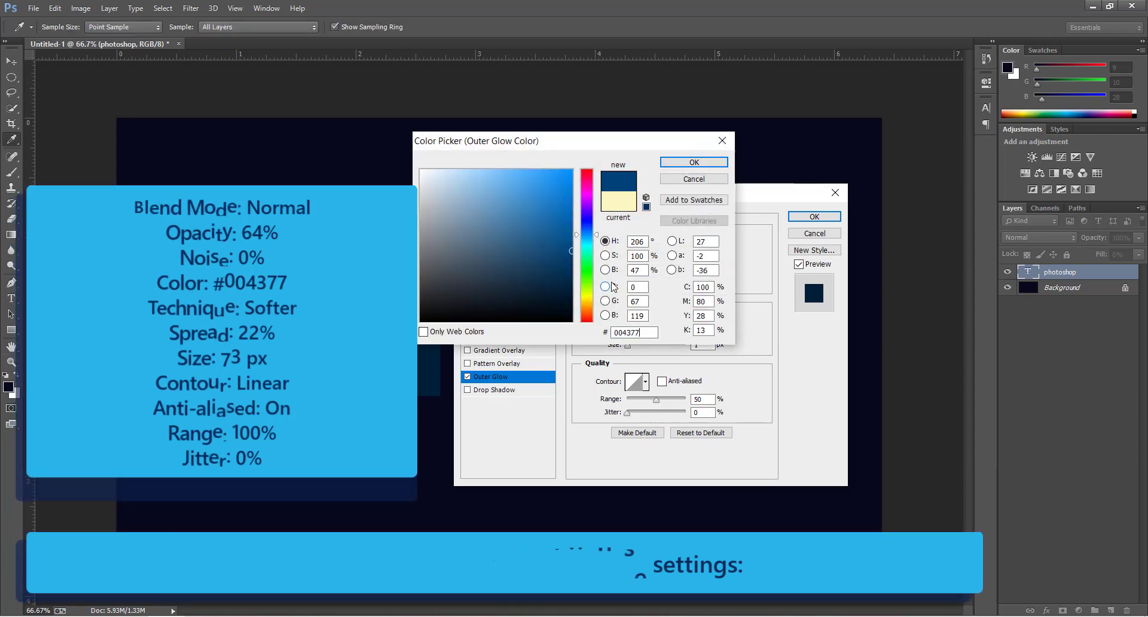
pyautogui.press('Return')
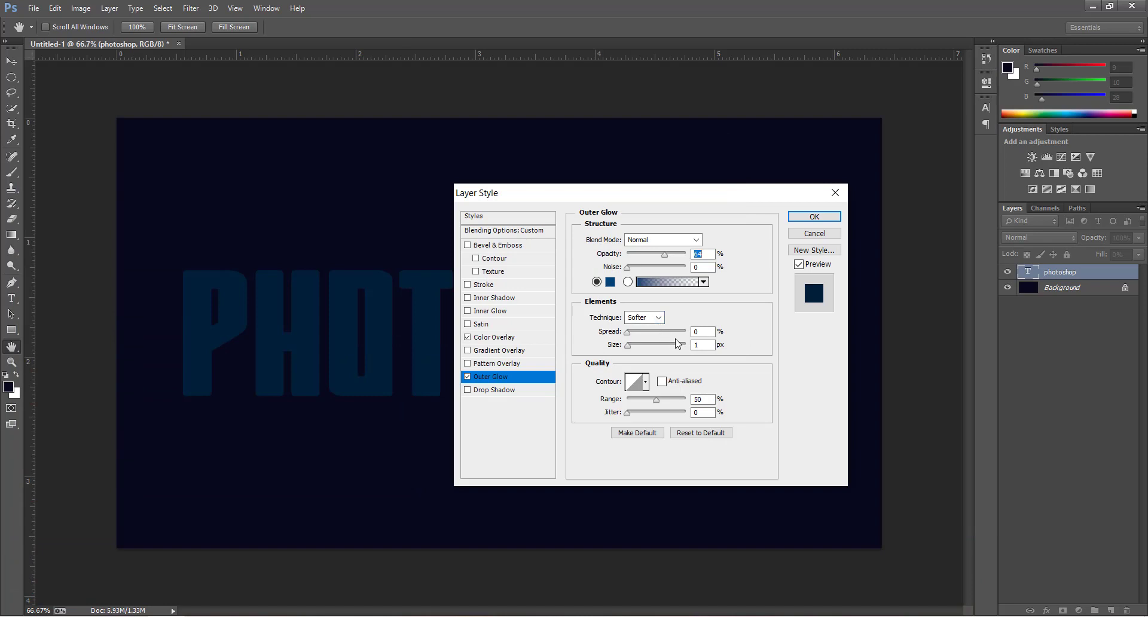
# Set the Outer Glow's spread to 22%, size to 73 px and range to 100%, with anti-aliasing on
pyautogui.write('22')
pyautogui.press('Tab')
pyautogui.write('73')
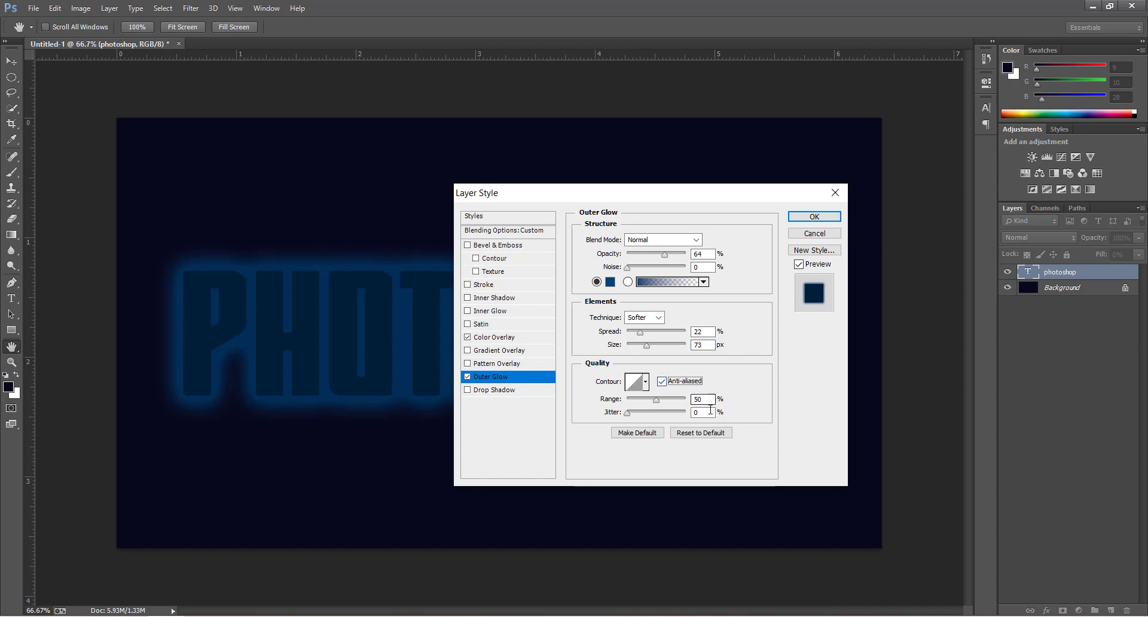
pyautogui.write('100')
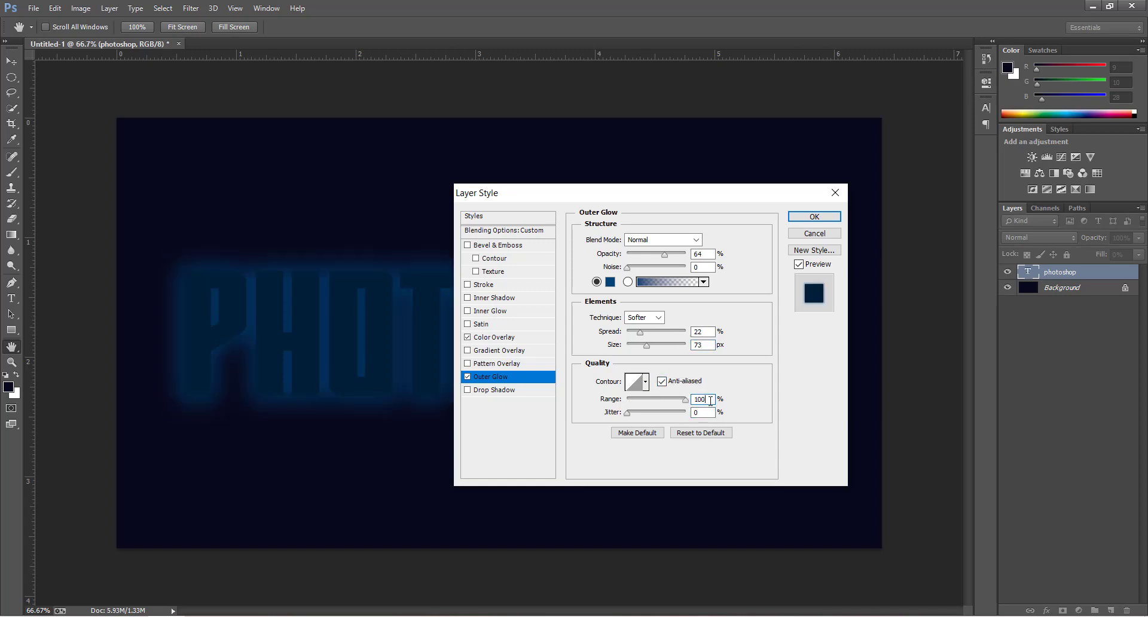
# Save the current layer effects and blending options as a new style named "photoshop - holo -a"
pyautogui.click(825, 250)
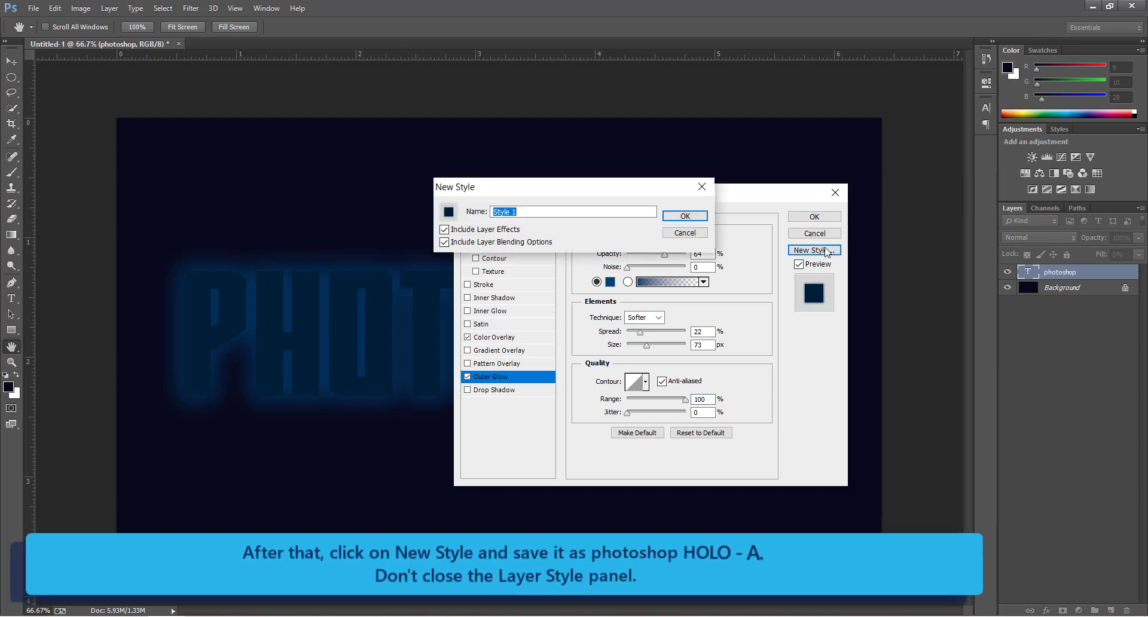
pyautogui.write('phot')
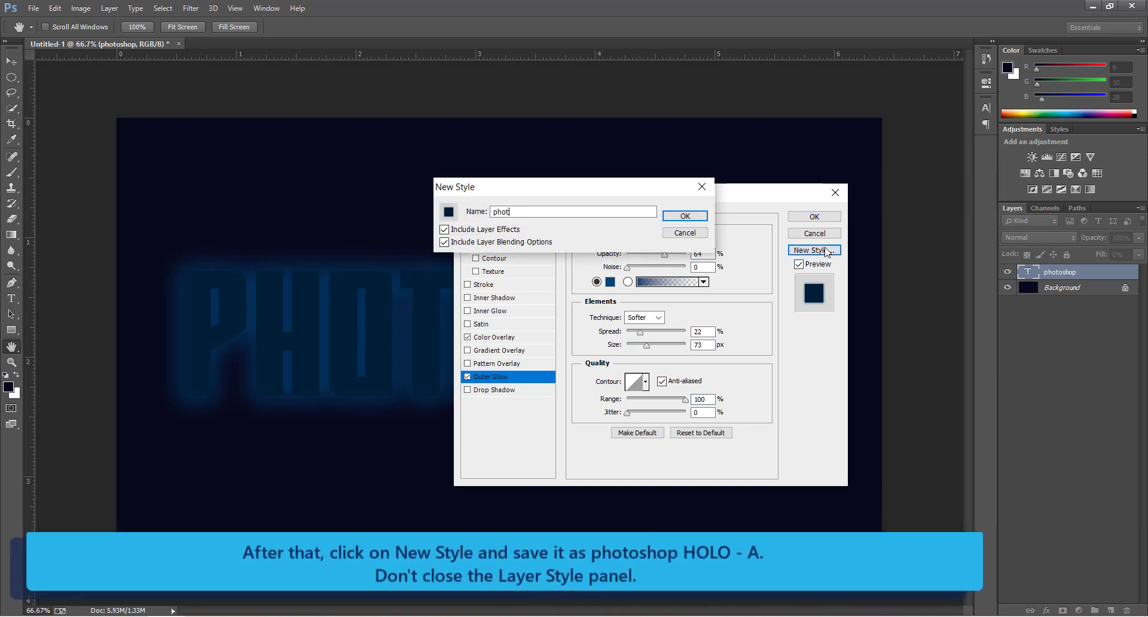
pyautogui.write('oshop')
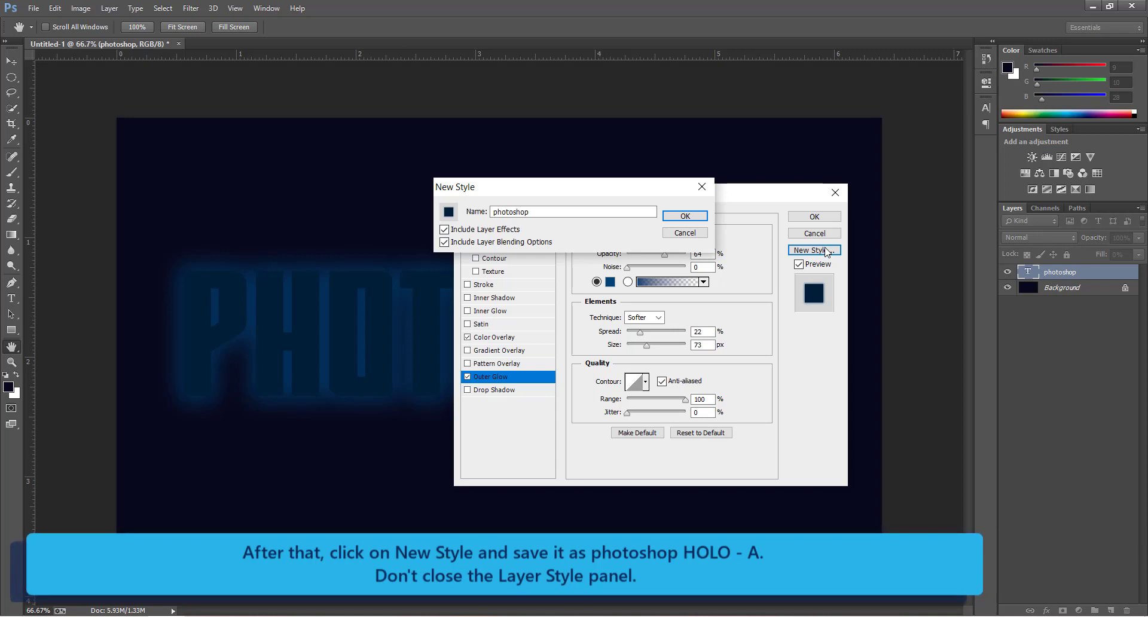
pyautogui.write(' - holo -a')
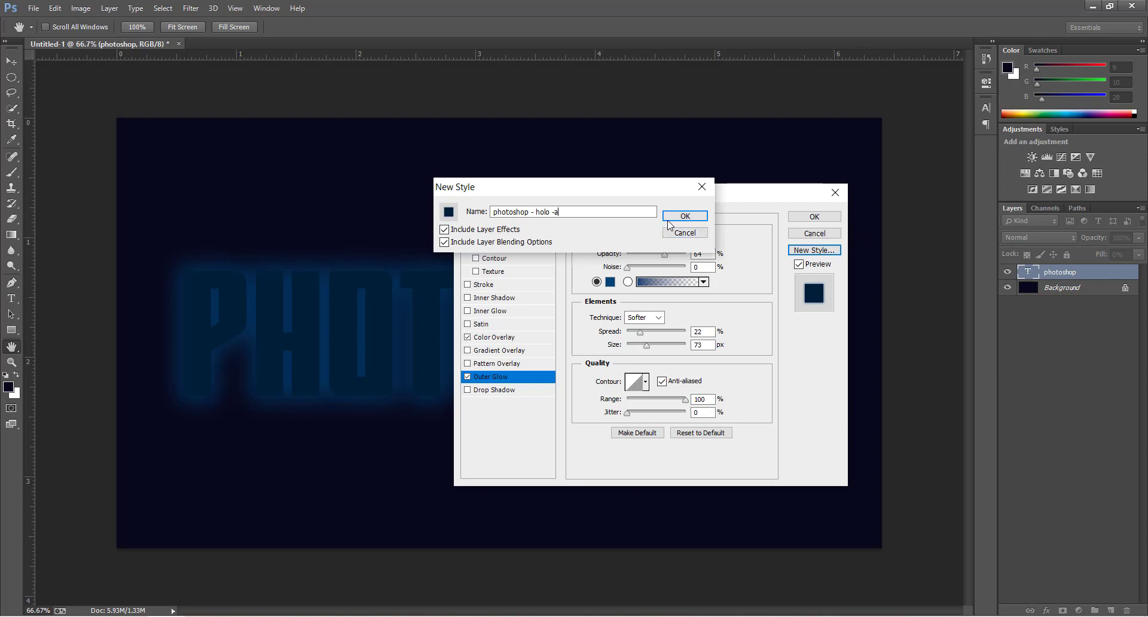
pyautogui.click(688, 217)
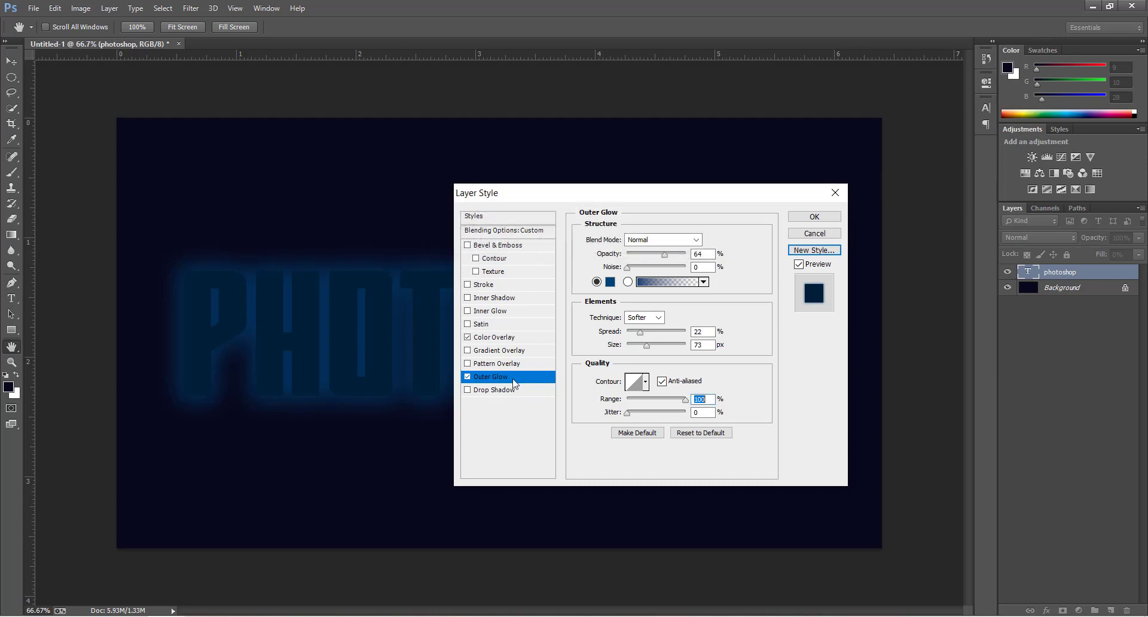
# Turn off the Outer Glow and set the Color Overlay to Soft Light blend mode with color #12b4ff
pyautogui.click(468, 378)
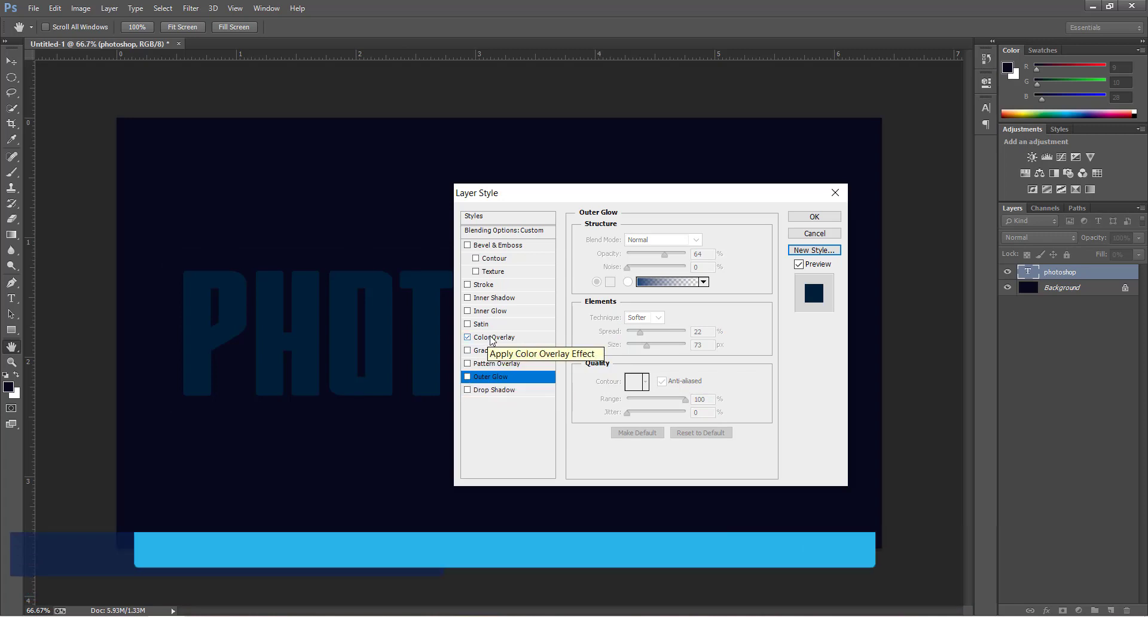
pyautogui.click(508, 337)
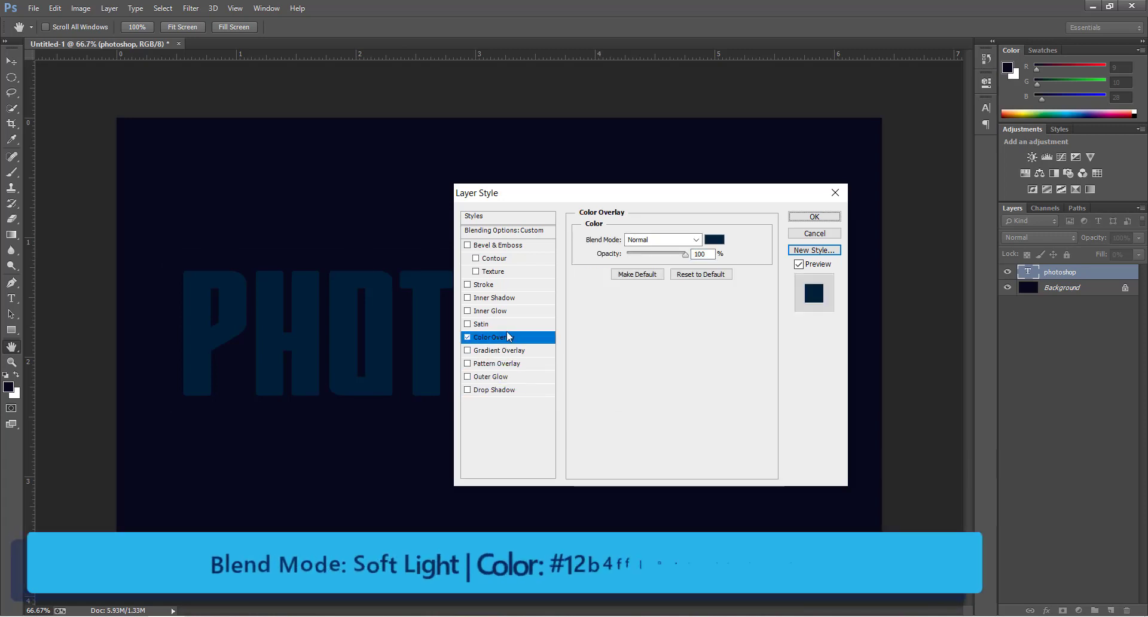
pyautogui.click(695, 239)
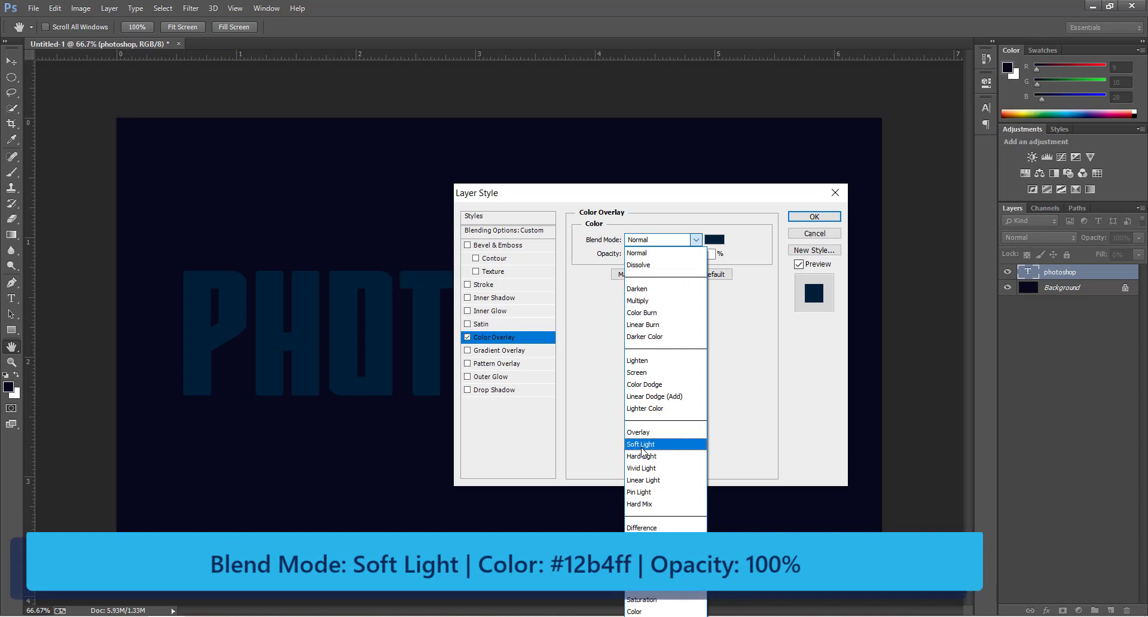
pyautogui.click(643, 445)
pyautogui.click(715, 240)
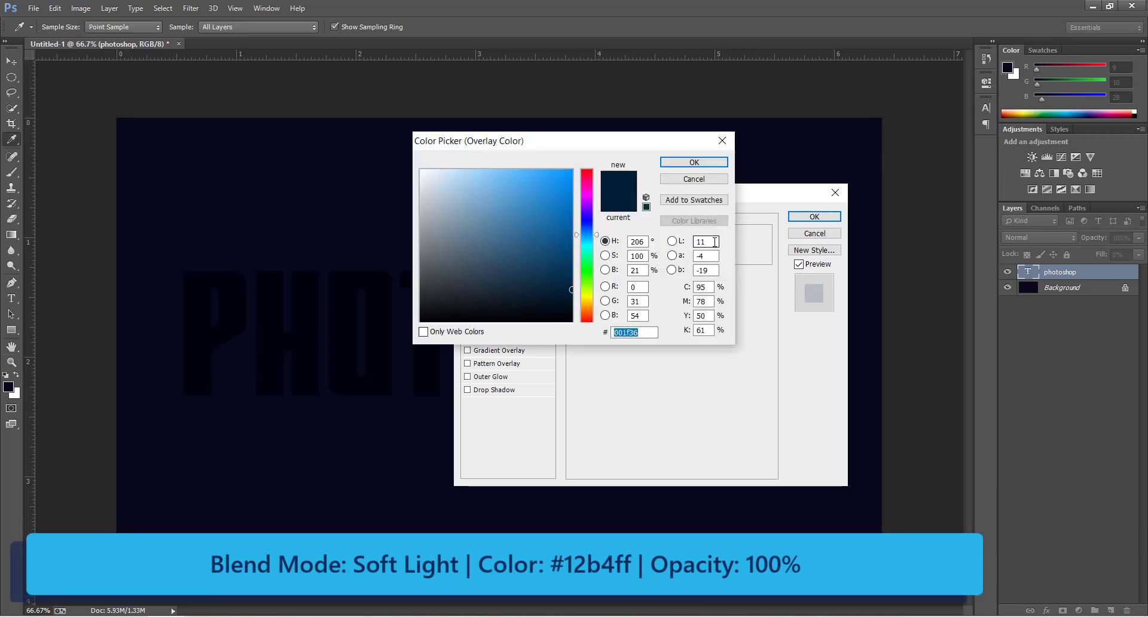
pyautogui.write('12b4ff')
pyautogui.press('Return')
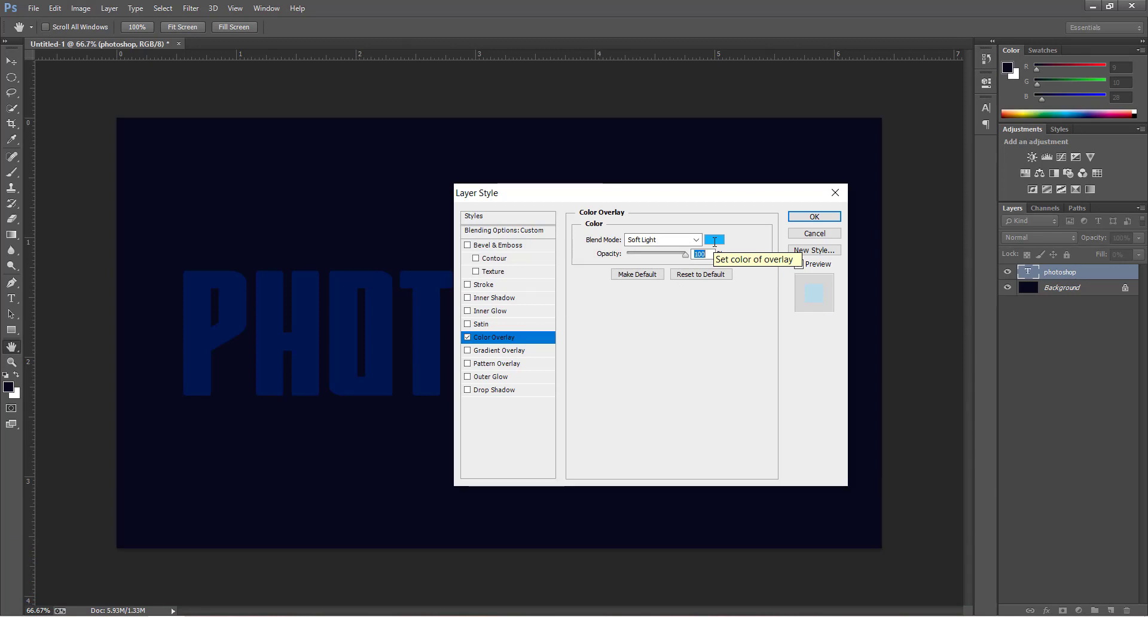
# Add a Bevel & Emboss with Emboss style, 1000% depth, 9 px size and 12 px soften
pyautogui.click(501, 250)
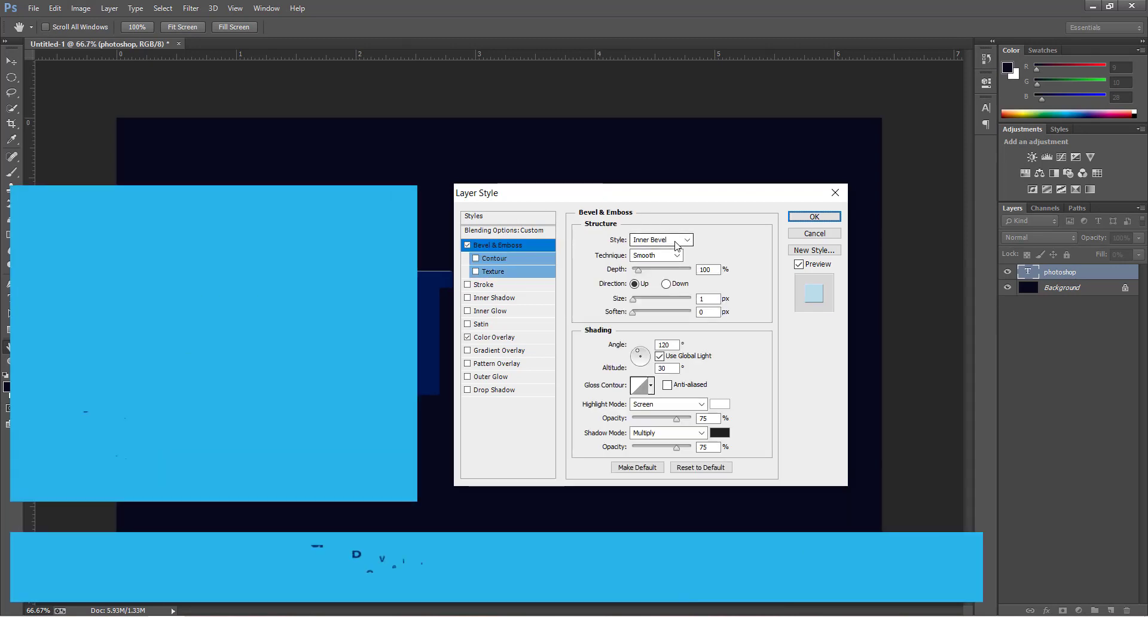
pyautogui.click(661, 239)
pyautogui.click(667, 278)
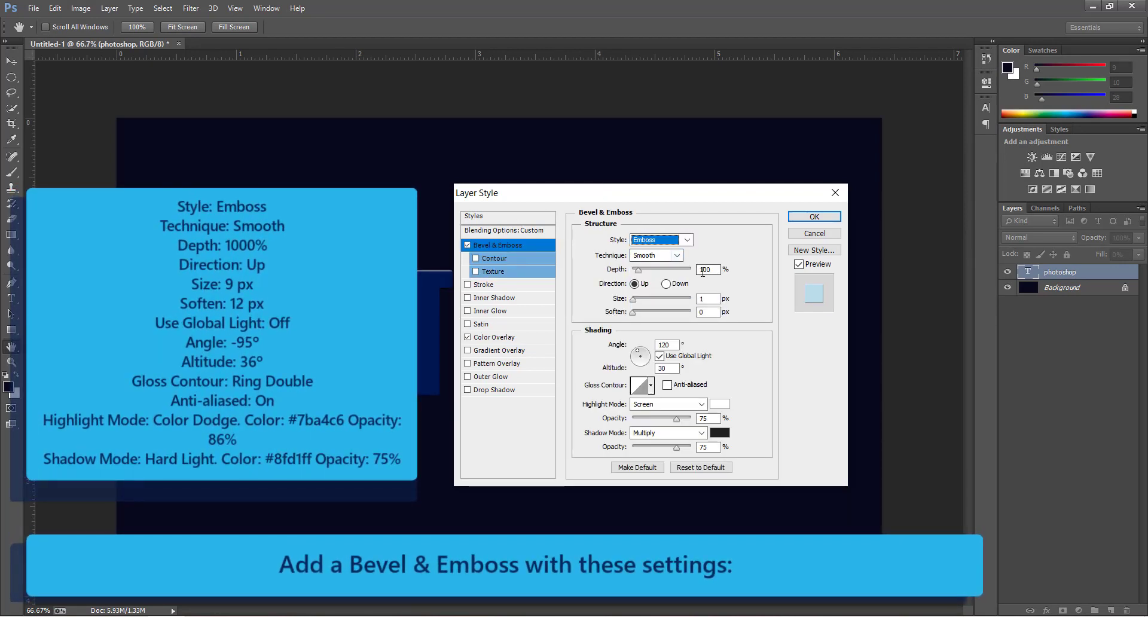
pyautogui.doubleClick(705, 271)
pyautogui.write('1000')
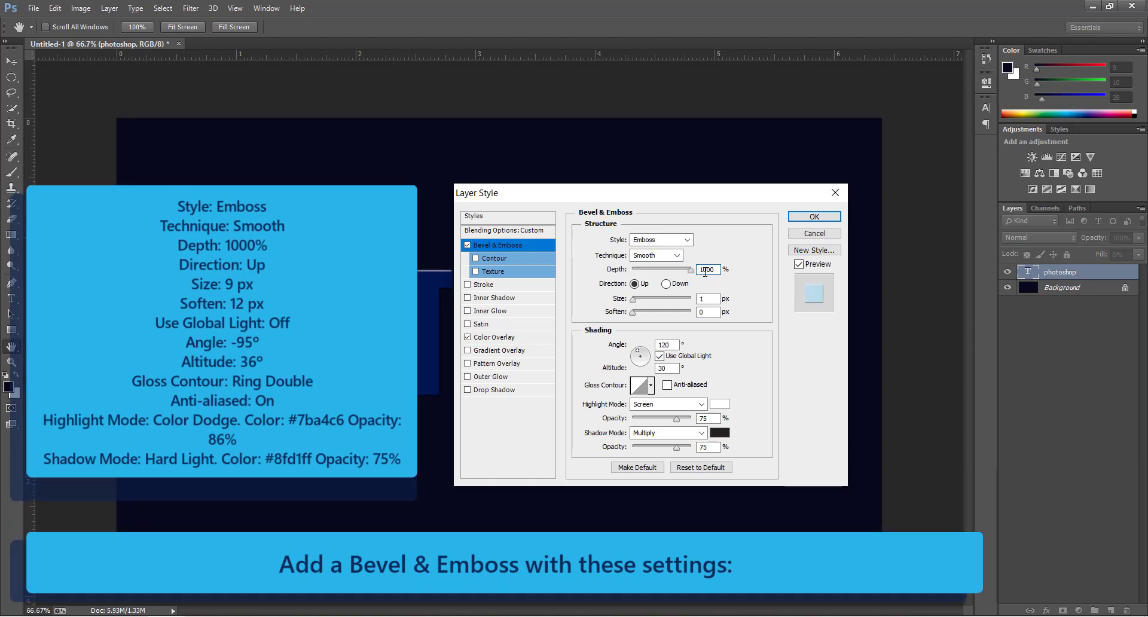
pyautogui.doubleClick(706, 298)
pyautogui.write('9')
pyautogui.press('Tab')
pyautogui.write('12')
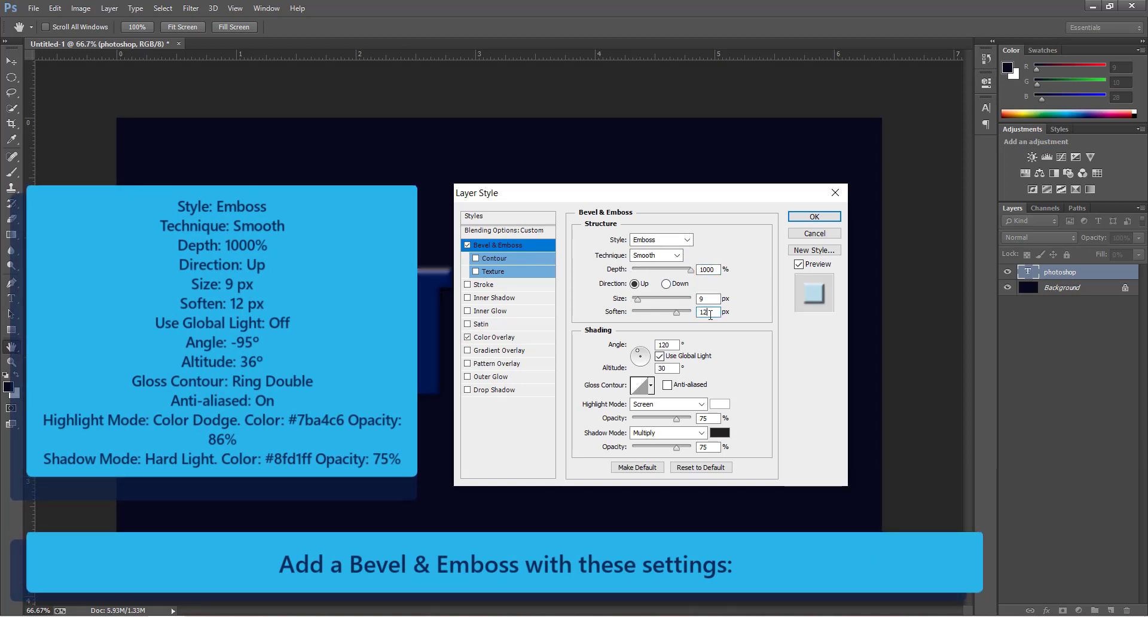
# Set the bevel shading to -95° angle without global light, 36° altitude and an anti-aliased Ring - Double gloss contour
pyautogui.click(669, 354)
pyautogui.write('-95')
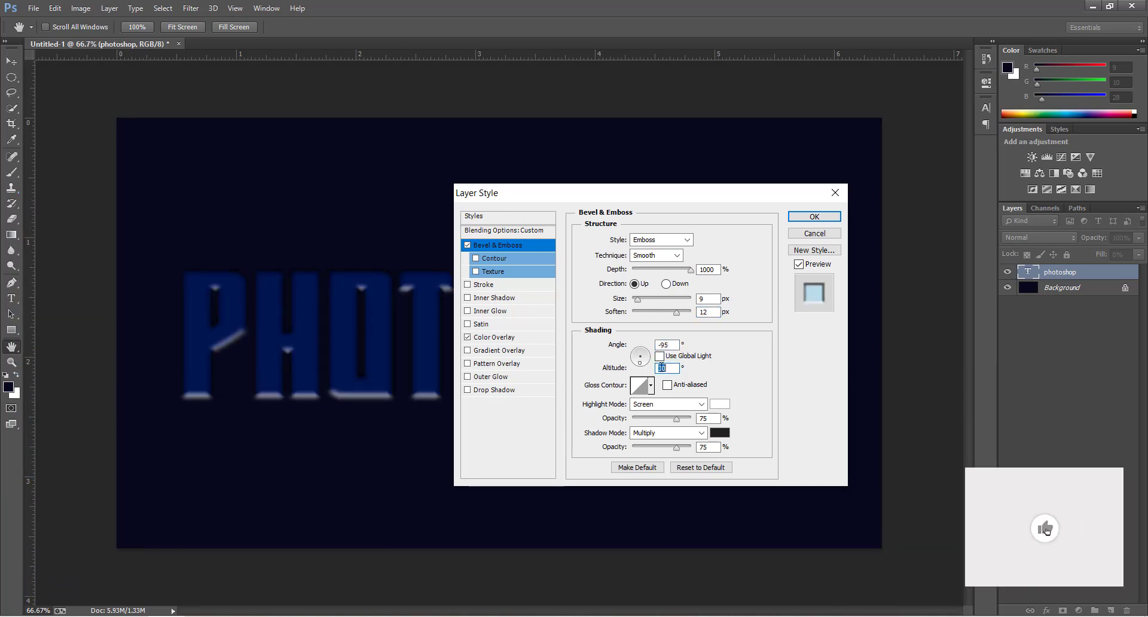
pyautogui.write('36')
pyautogui.click(651, 390)
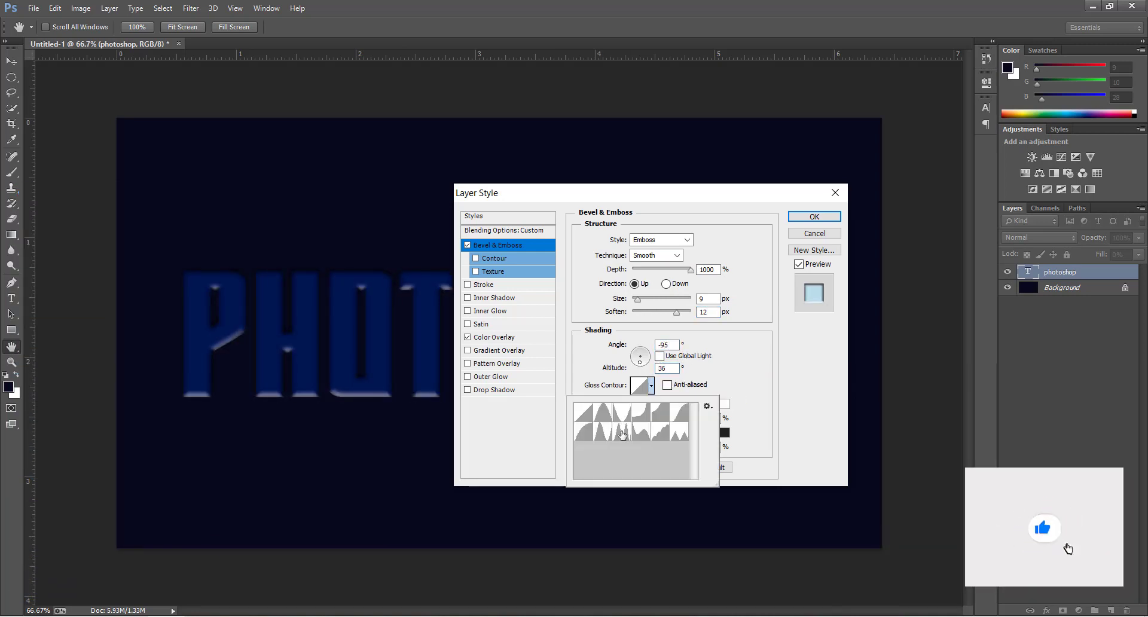
pyautogui.click(626, 438)
pyautogui.click(731, 372)
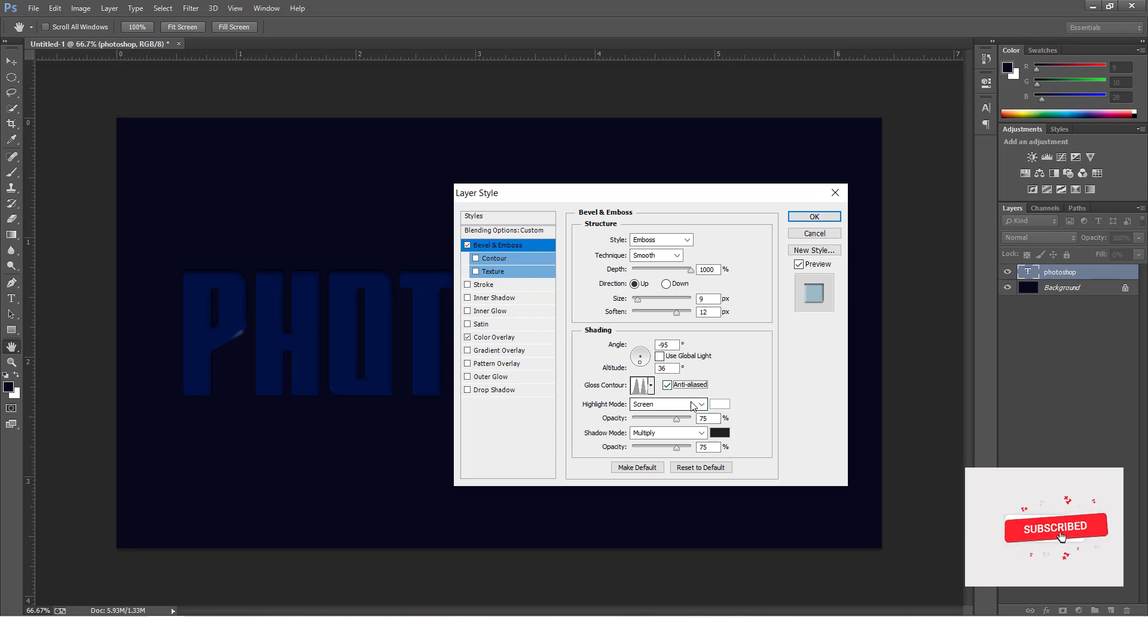
# Set the bevel's highlight mode to Color with color #7ba4c6 and 86% opacity
pyautogui.click(698, 407)
pyautogui.click(663, 388)
pyautogui.click(721, 407)
pyautogui.write('7ca5c6')
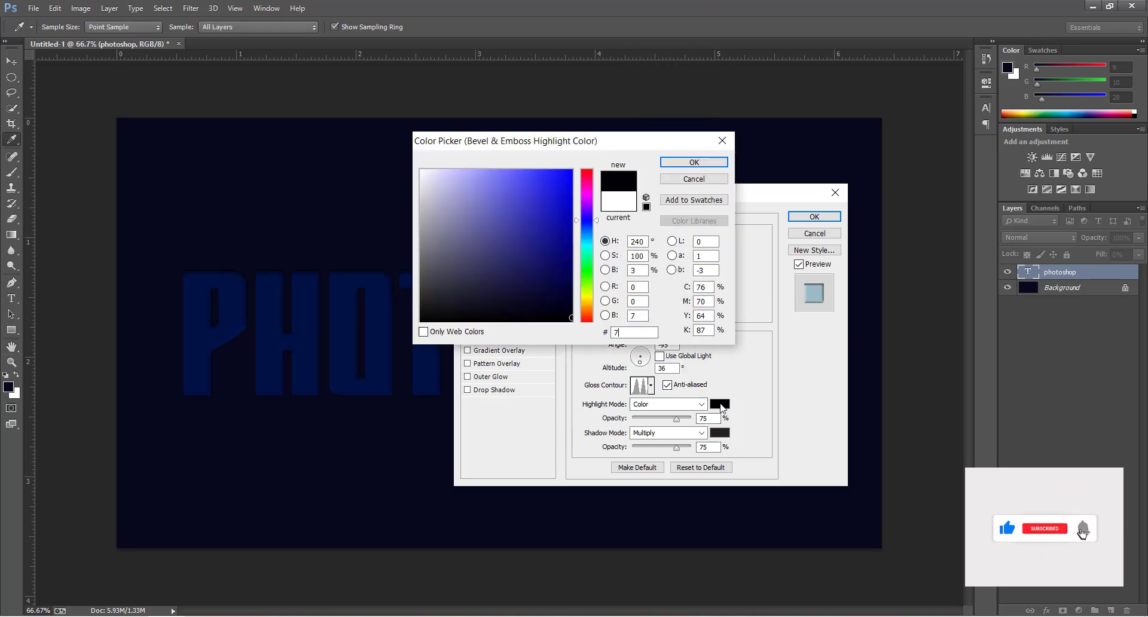
pyautogui.press('Return')
pyautogui.doubleClick(707, 419)
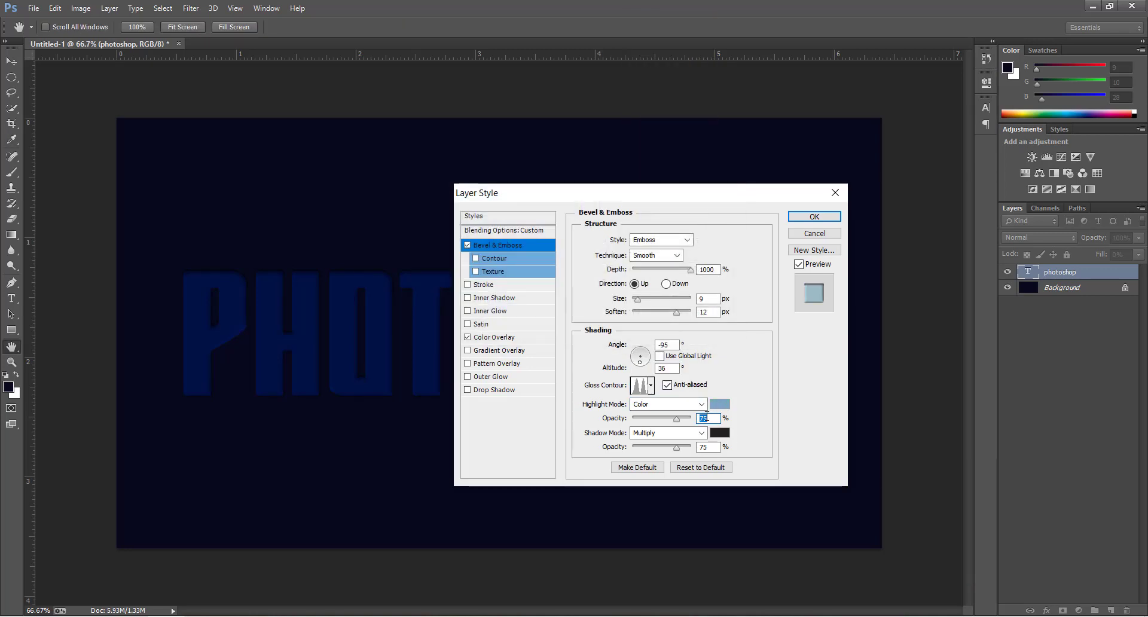
# Set the bevel's shadow mode to Hard Light with color #8fd1ff
pyautogui.click(674, 434)
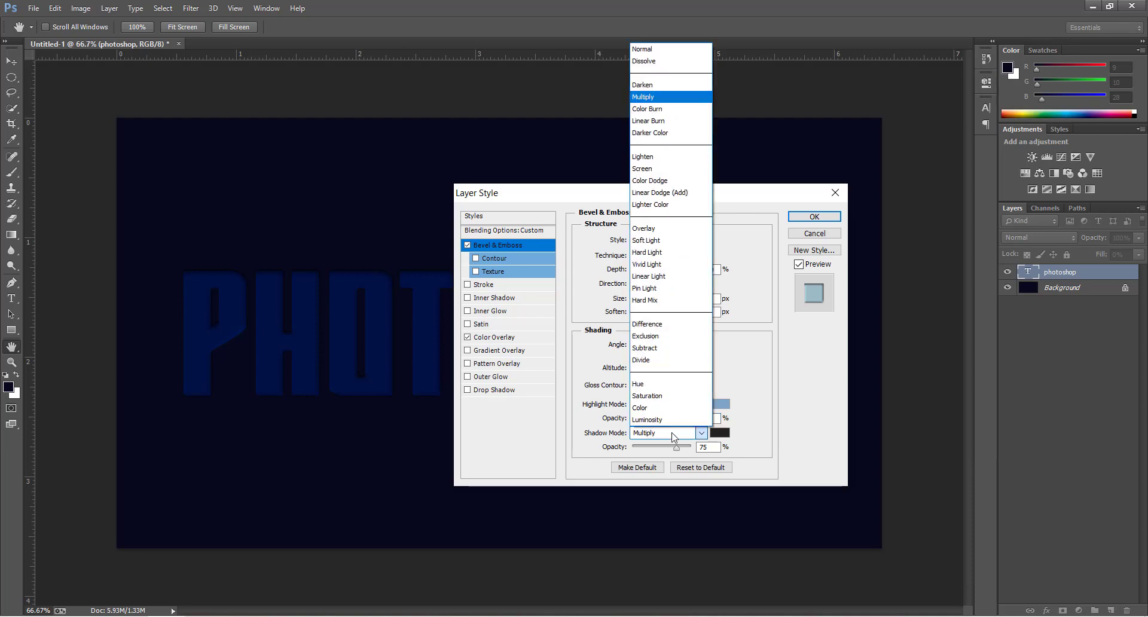
pyautogui.click(647, 253)
pyautogui.click(720, 432)
pyautogui.write('8fdfff')
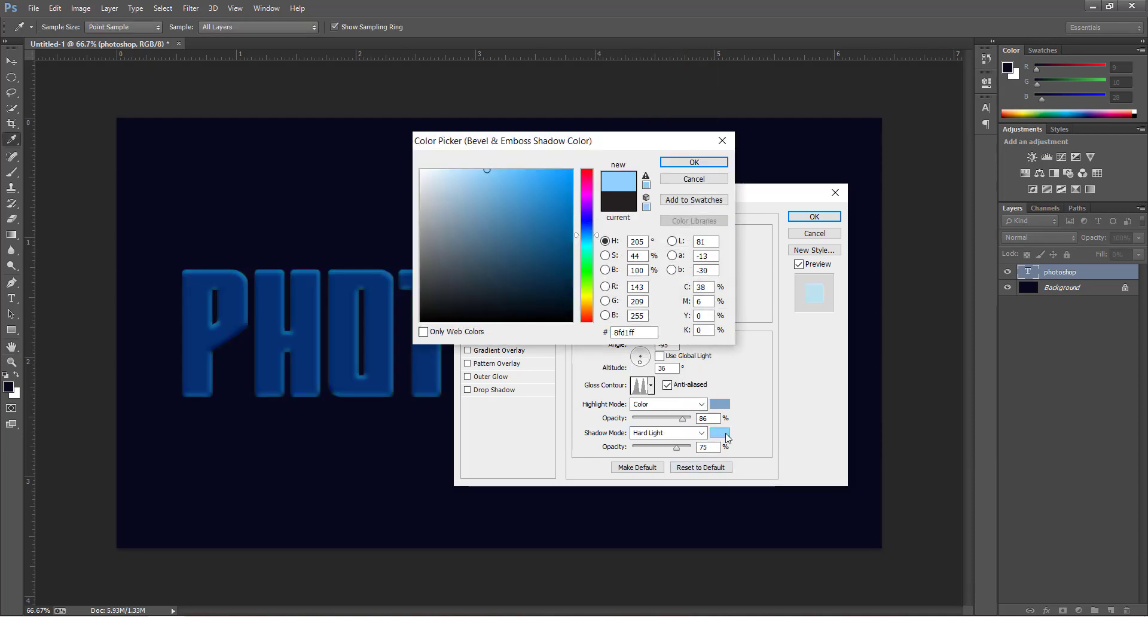
pyautogui.press('Return')
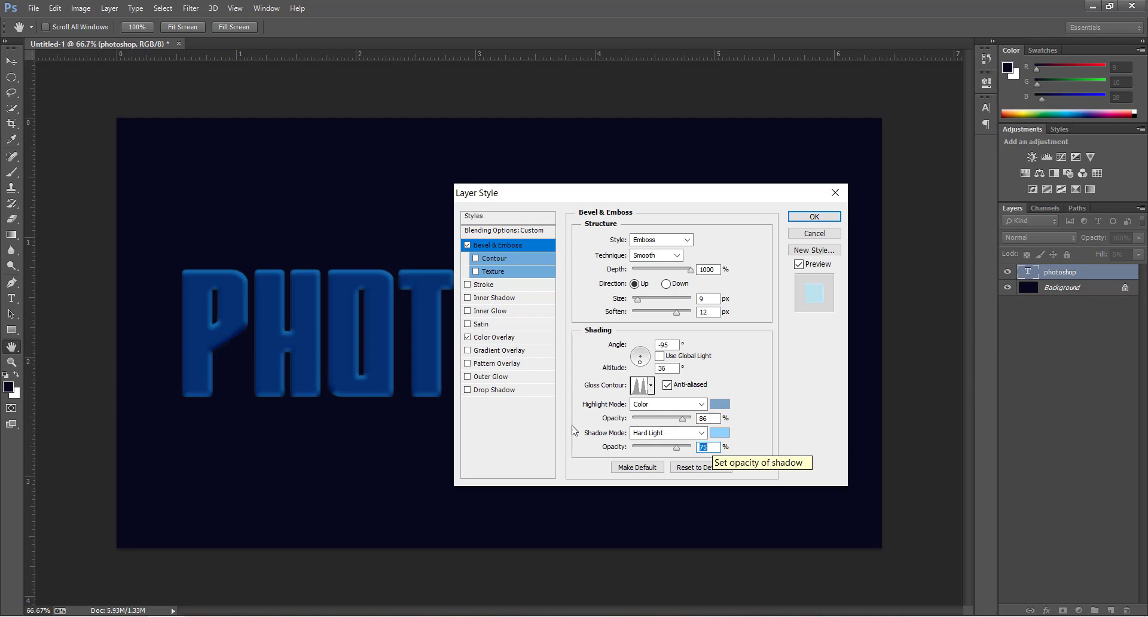
# Add an Inner Shadow to the text with Screen blend mode and color #009cff
pyautogui.click(494, 297)
pyautogui.click(661, 240)
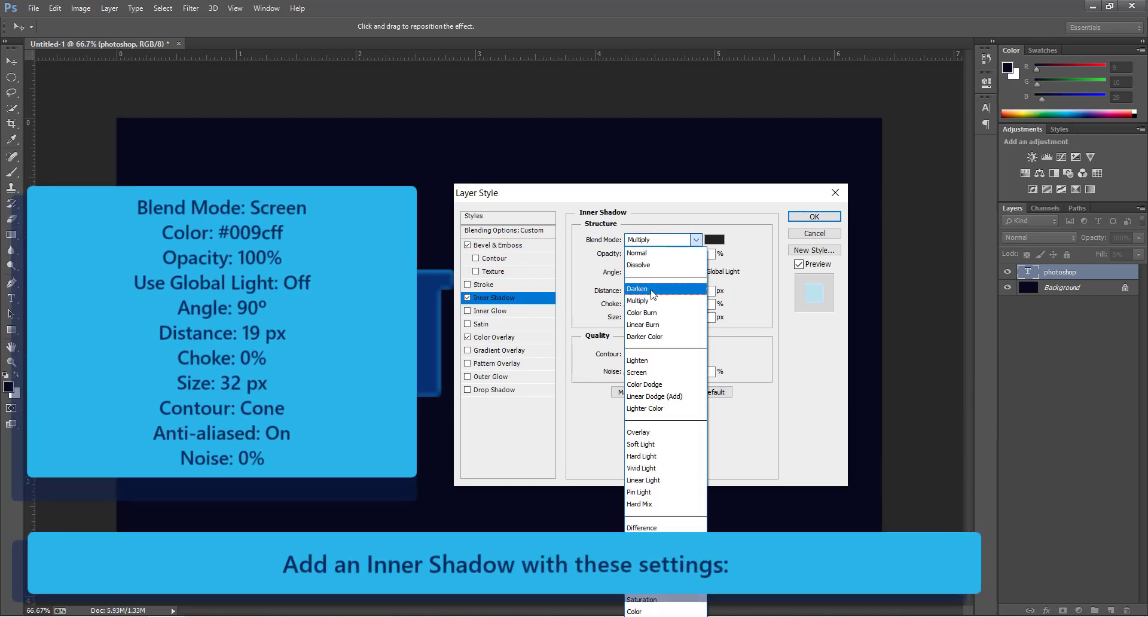
pyautogui.click(636, 372)
pyautogui.click(714, 239)
pyautogui.write('009cff')
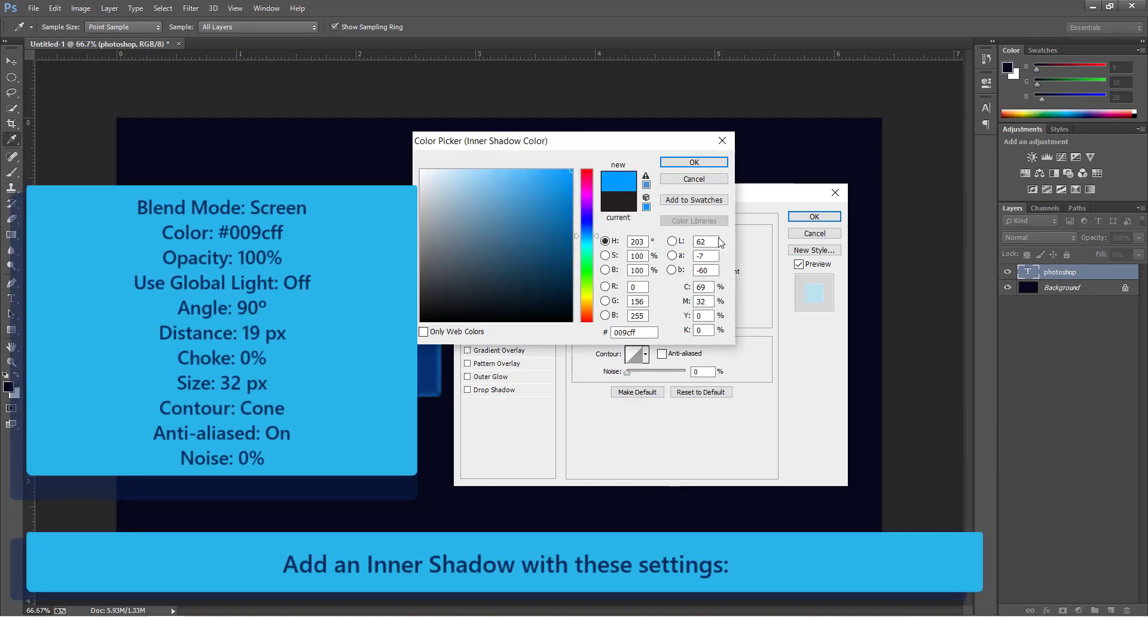
pyautogui.press('Return')
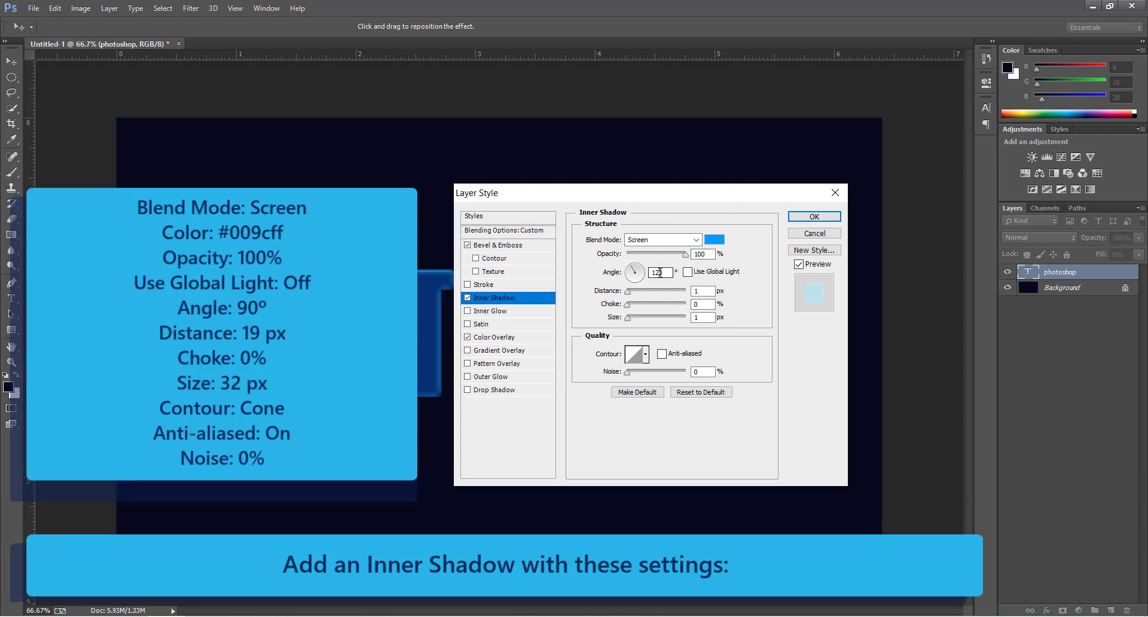
# Set the Inner Shadow's angle to 90°, distance to 19 px and size to 32 px
pyautogui.doubleClick(660, 273)
pyautogui.write('90')
pyautogui.doubleClick(704, 290)
pyautogui.write('19')
pyautogui.press('Tab')
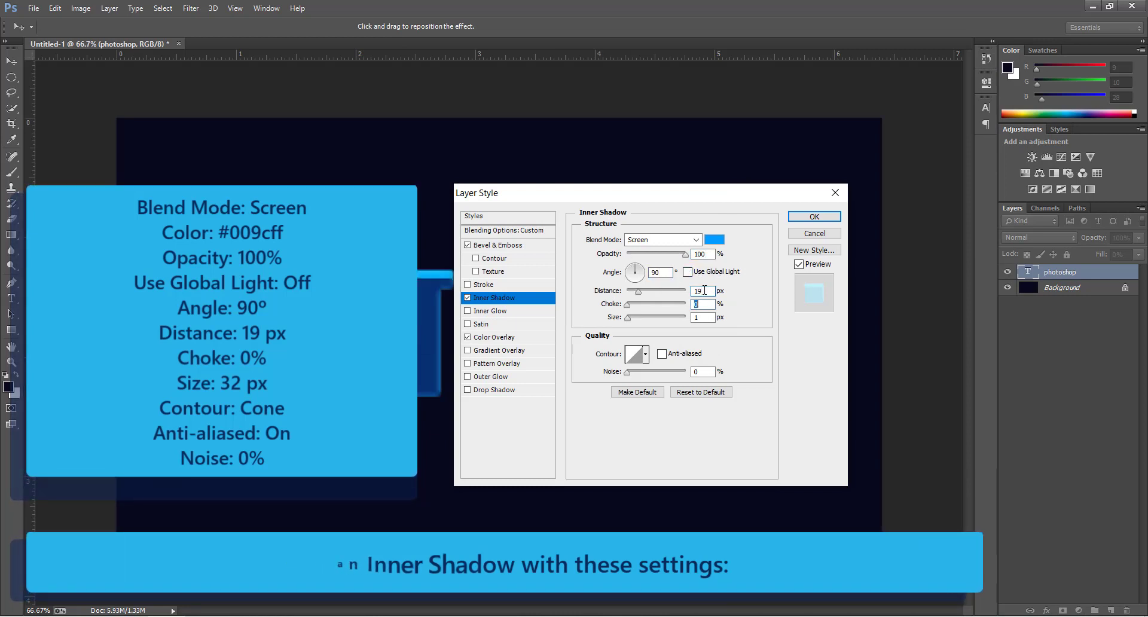
pyautogui.press('Tab')
pyautogui.write('32')
# Give the Inner Shadow a Cone contour with anti-aliasing on
pyautogui.click(644, 353)
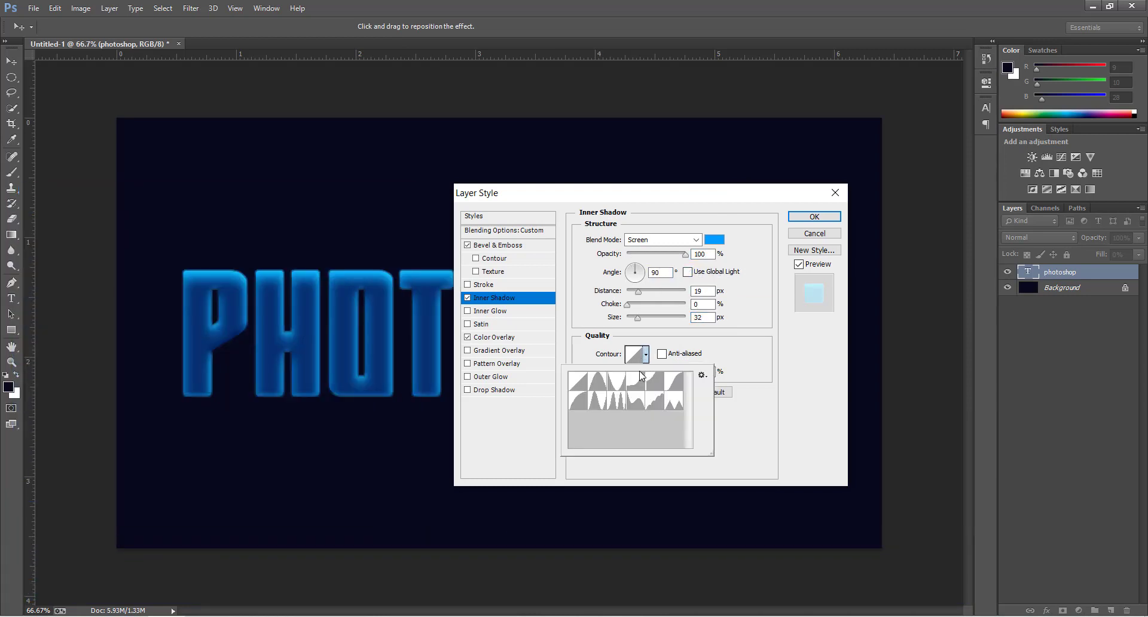
pyautogui.click(597, 385)
pyautogui.click(698, 355)
pyautogui.click(694, 354)
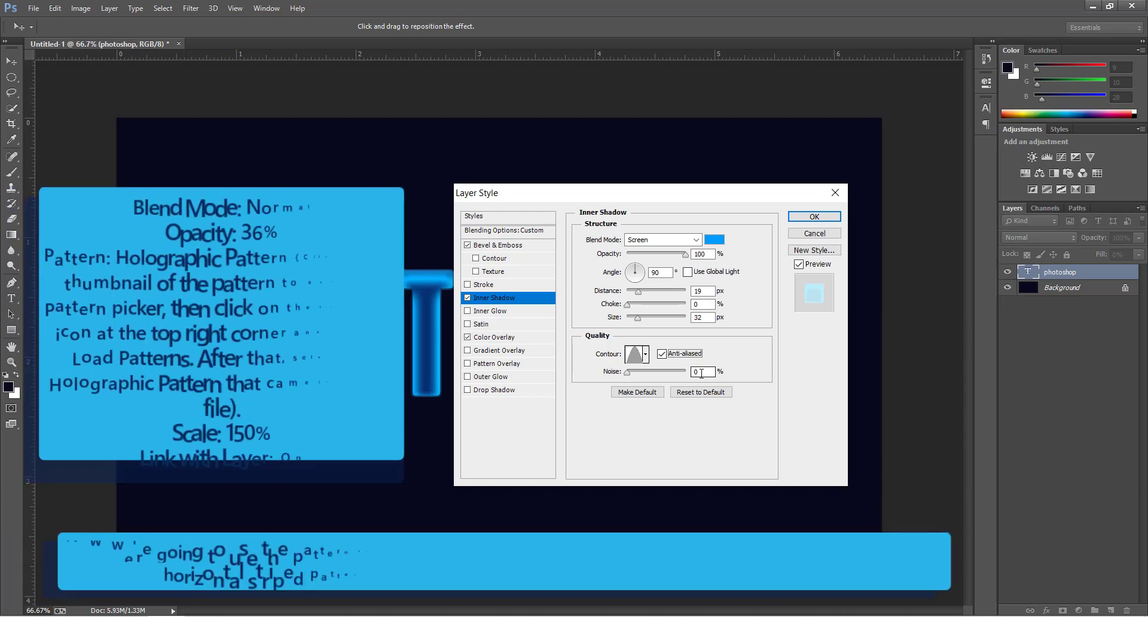
# Add a Pattern Overlay using the white pattern at the end of the pattern list, with 36% opacity and 150% scale
pyautogui.click(518, 364)
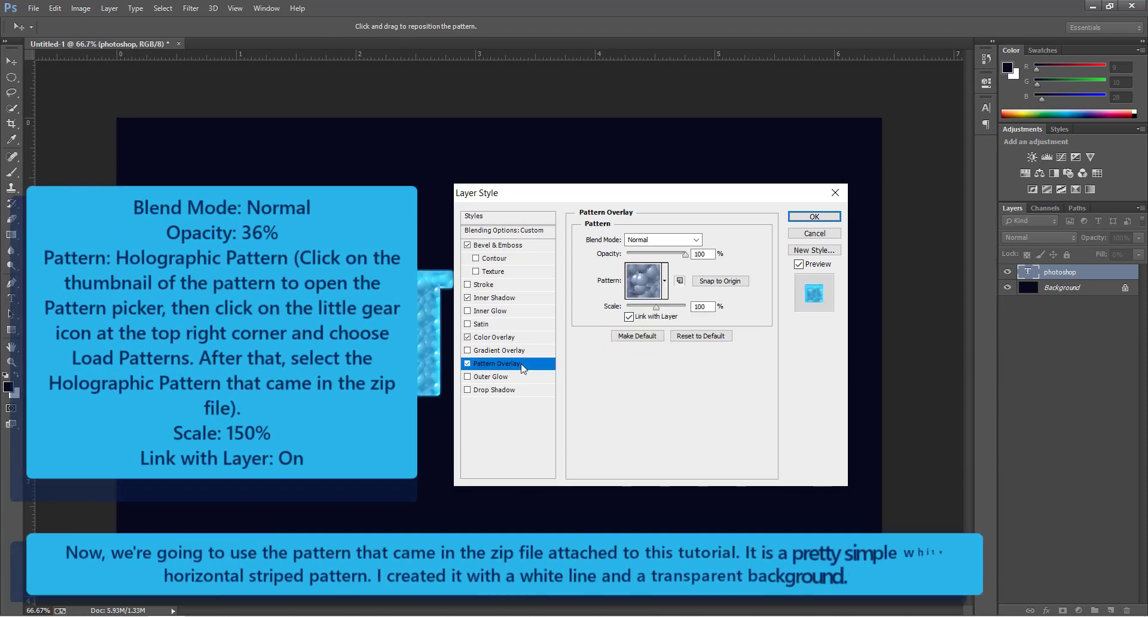
pyautogui.click(665, 281)
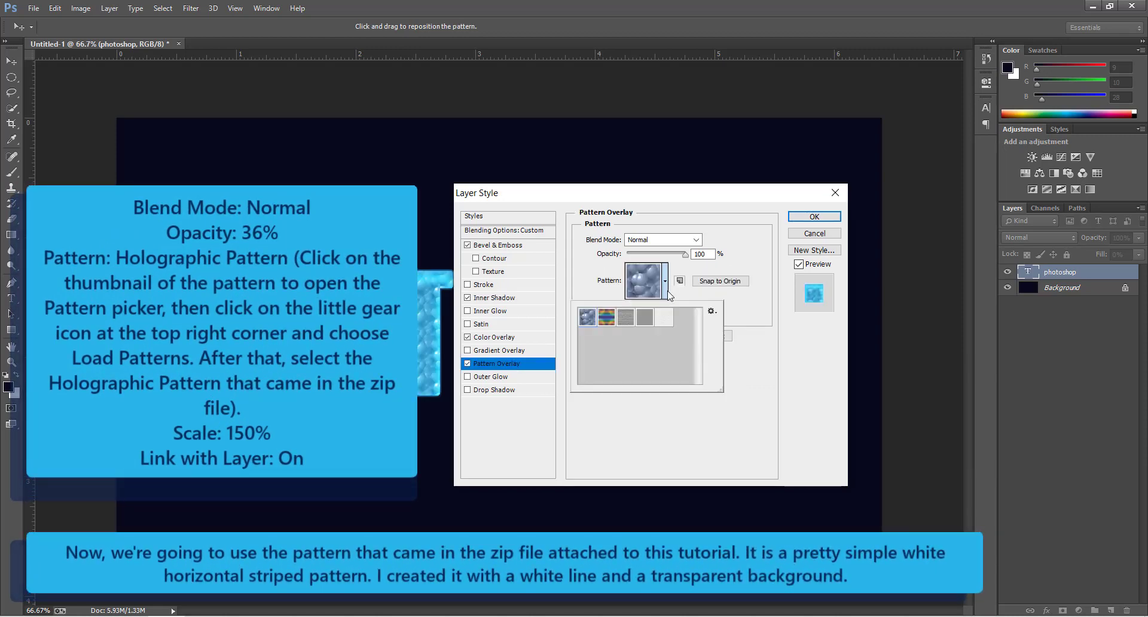
pyautogui.click(670, 296)
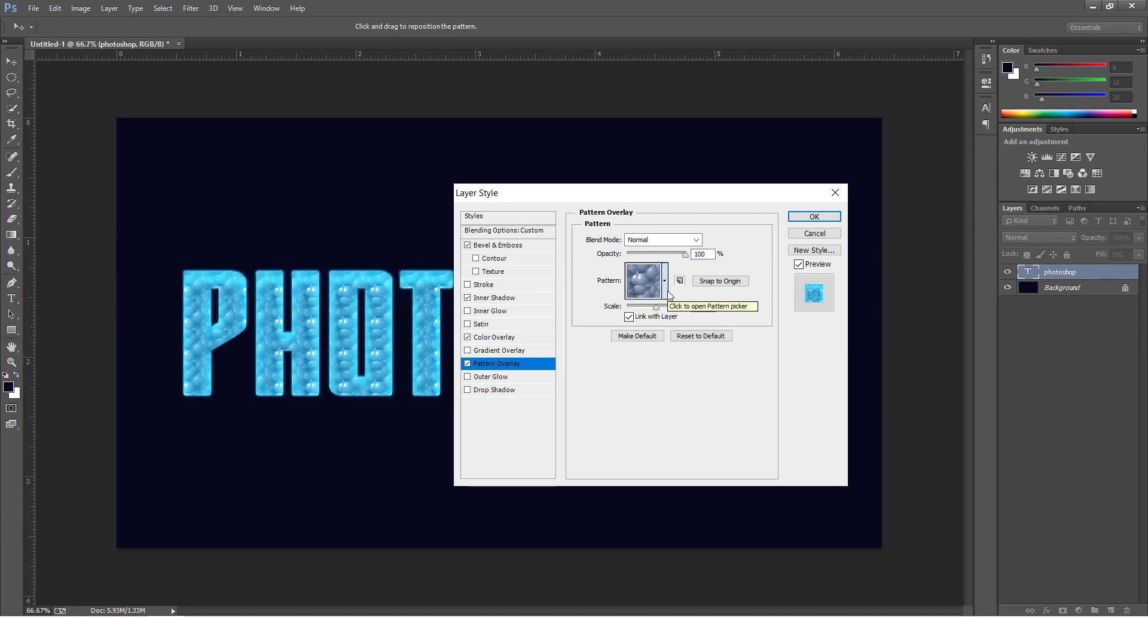
pyautogui.click(667, 284)
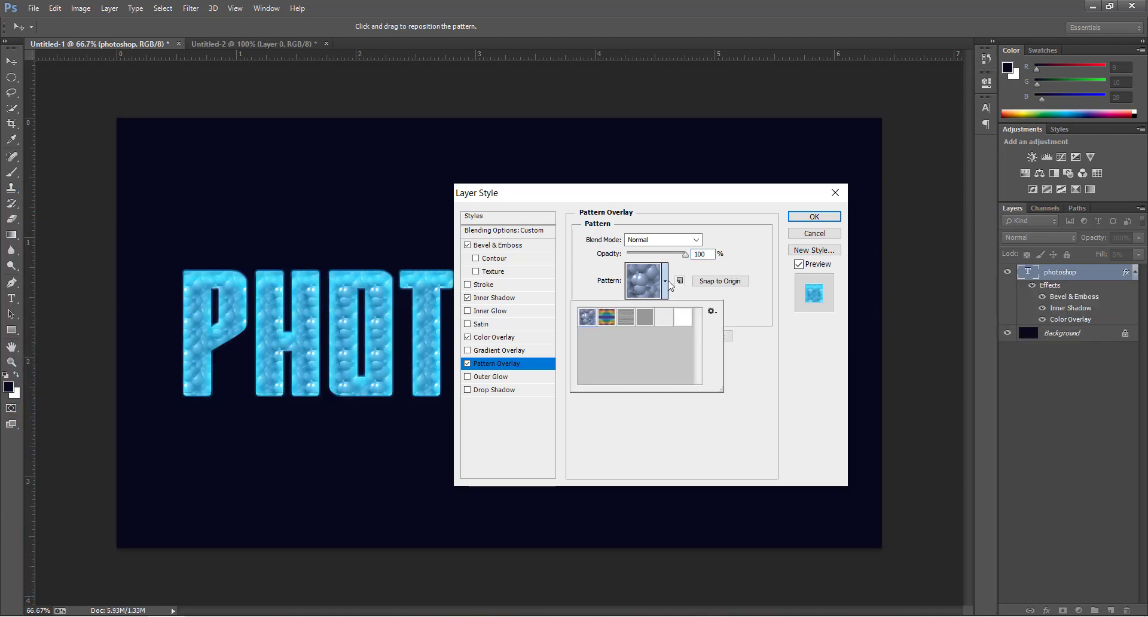
pyautogui.click(684, 318)
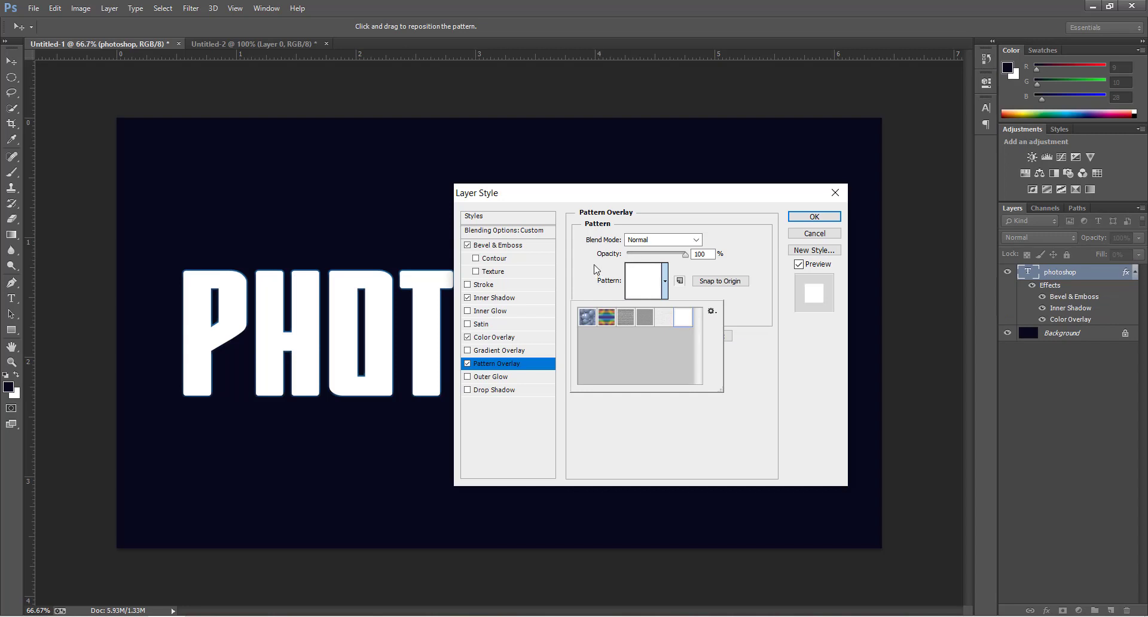
pyautogui.click(701, 254)
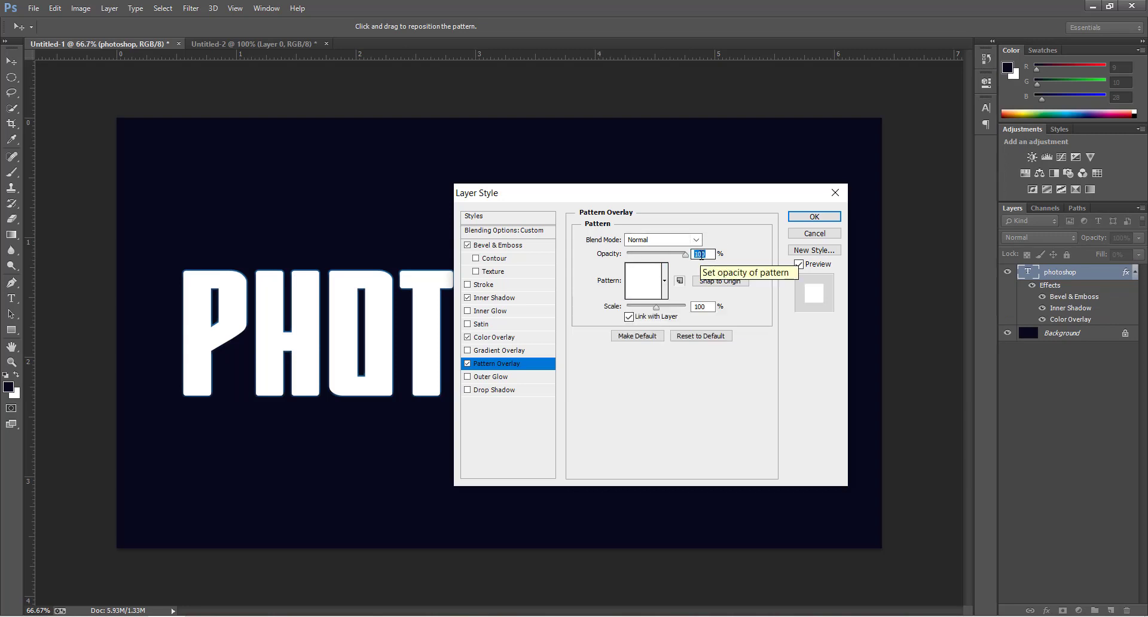
pyautogui.write('36')
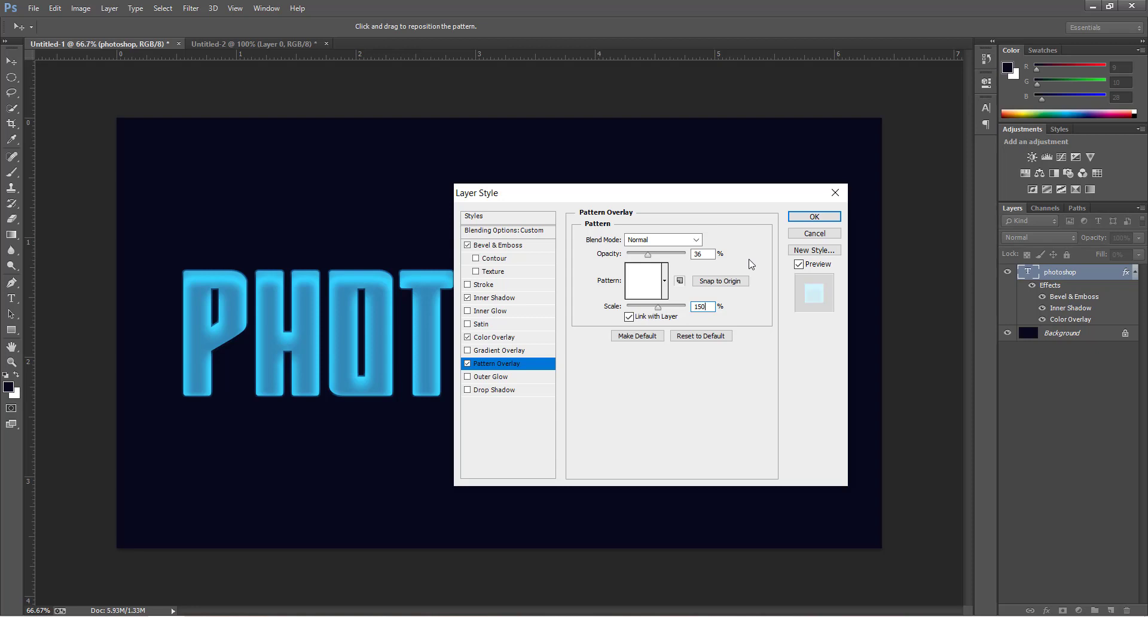
# Add a Drop Shadow to the text with Normal blend mode, color #004280 and 100% opacity
pyautogui.click(512, 390)
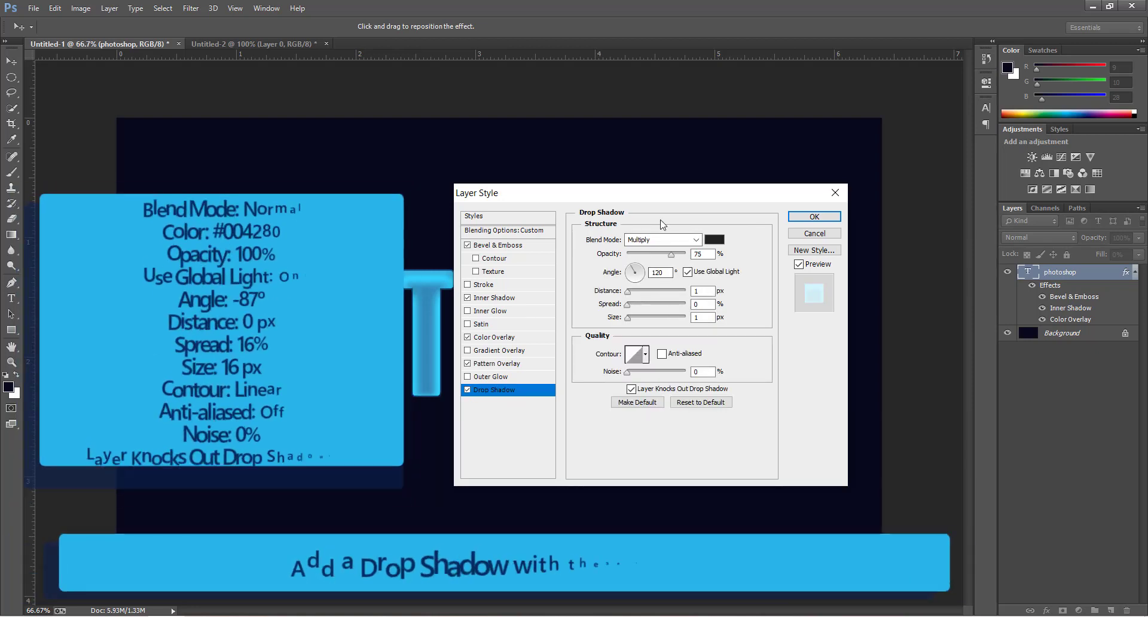
pyautogui.click(656, 242)
pyautogui.click(652, 250)
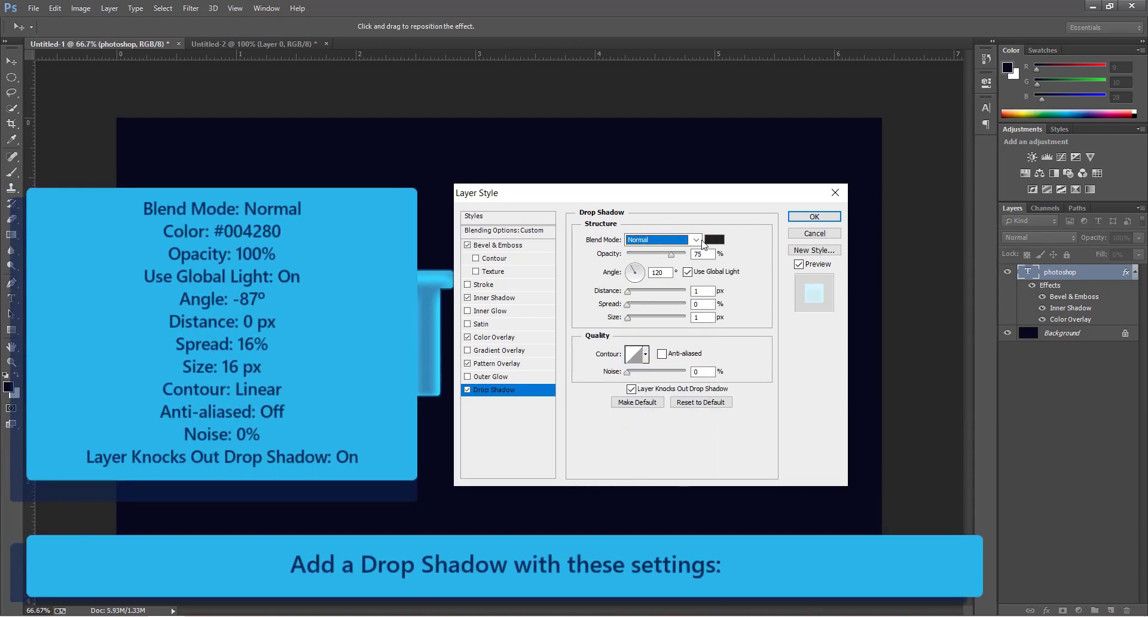
pyautogui.click(715, 239)
pyautogui.write('004280')
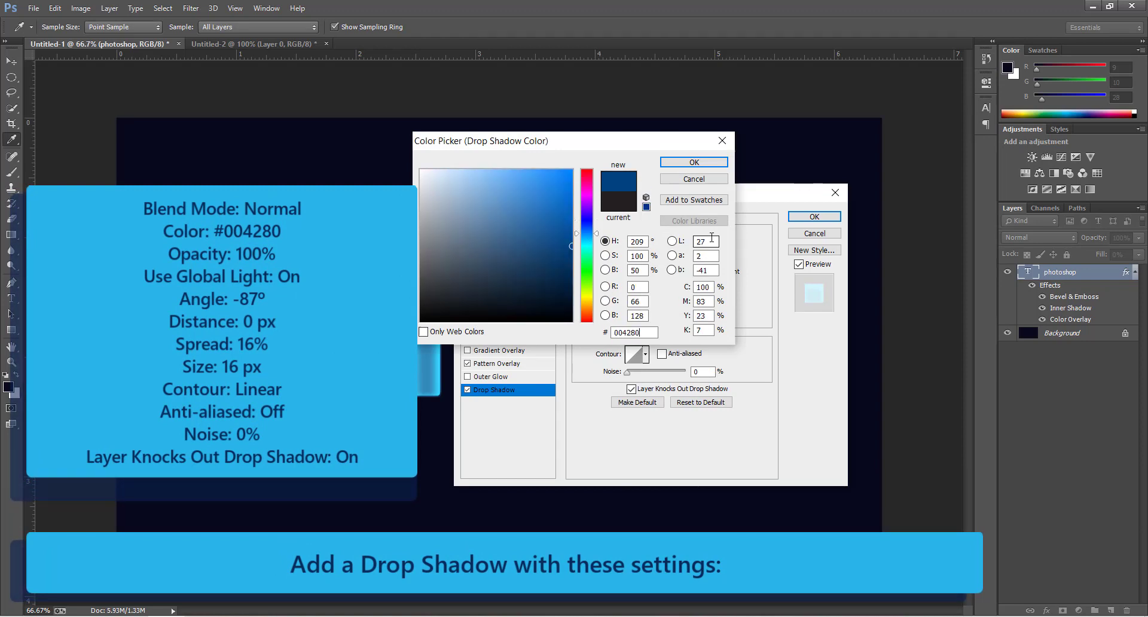
pyautogui.press('Return')
pyautogui.write('100')
pyautogui.press('Tab')
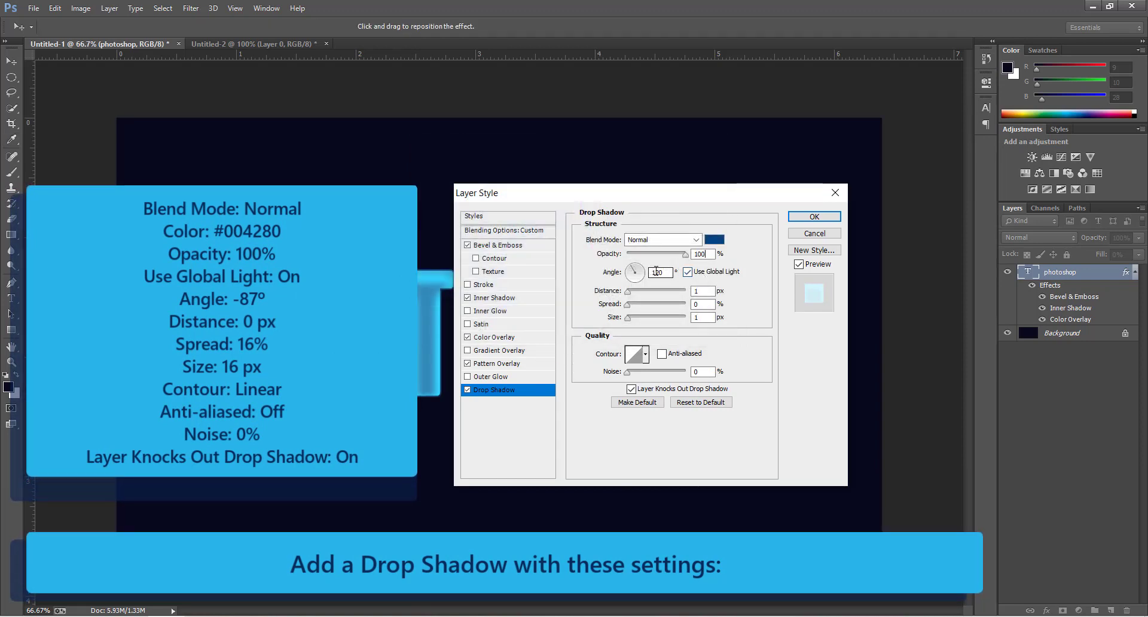
# Turn off the Drop Shadow's global light and set angle -87°, distance 0 px, spread 16% and size 16 px
pyautogui.click(688, 271)
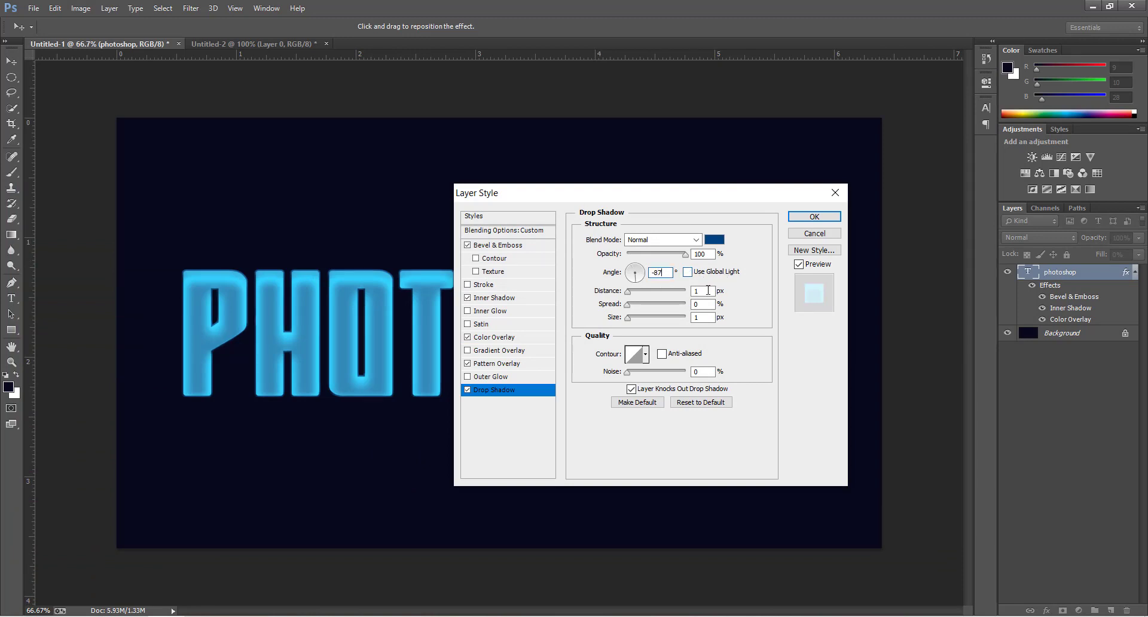
pyautogui.write('0')
pyautogui.press('Tab')
pyautogui.write('16')
pyautogui.press('Tab')
pyautogui.write('16')
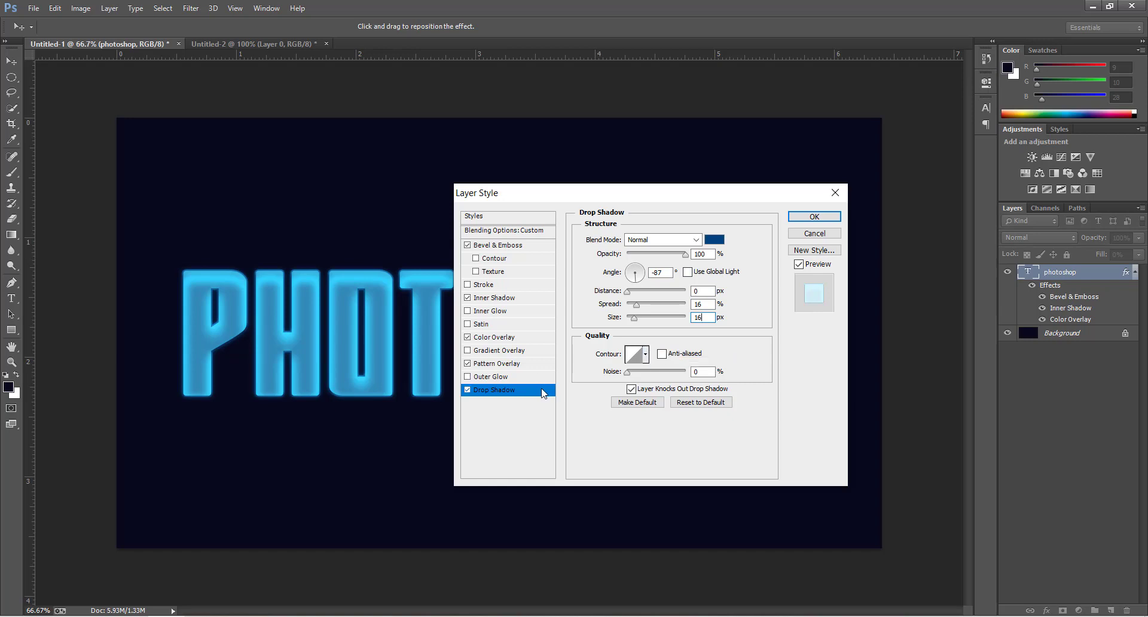
# Save the current effects as a new style named "photoshop - holo -b" and close the Layer Style dialog without applying them
pyautogui.click(823, 251)
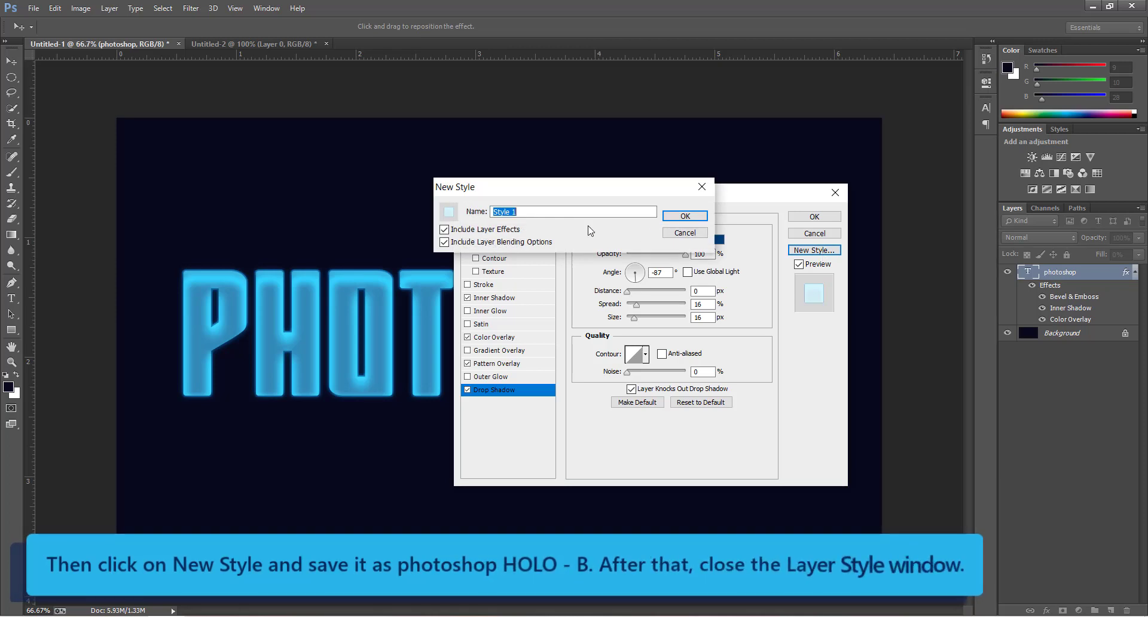
pyautogui.write('photoshop HO')
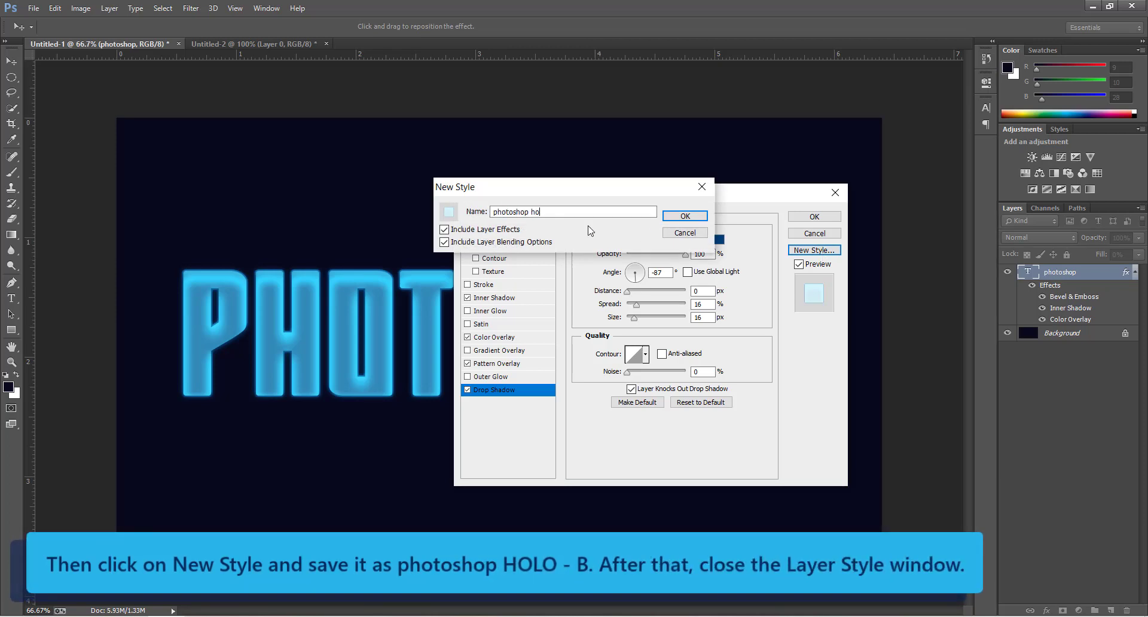
pyautogui.press('BackSpace')
pyautogui.press('BackSpace')
pyautogui.write('- holo')
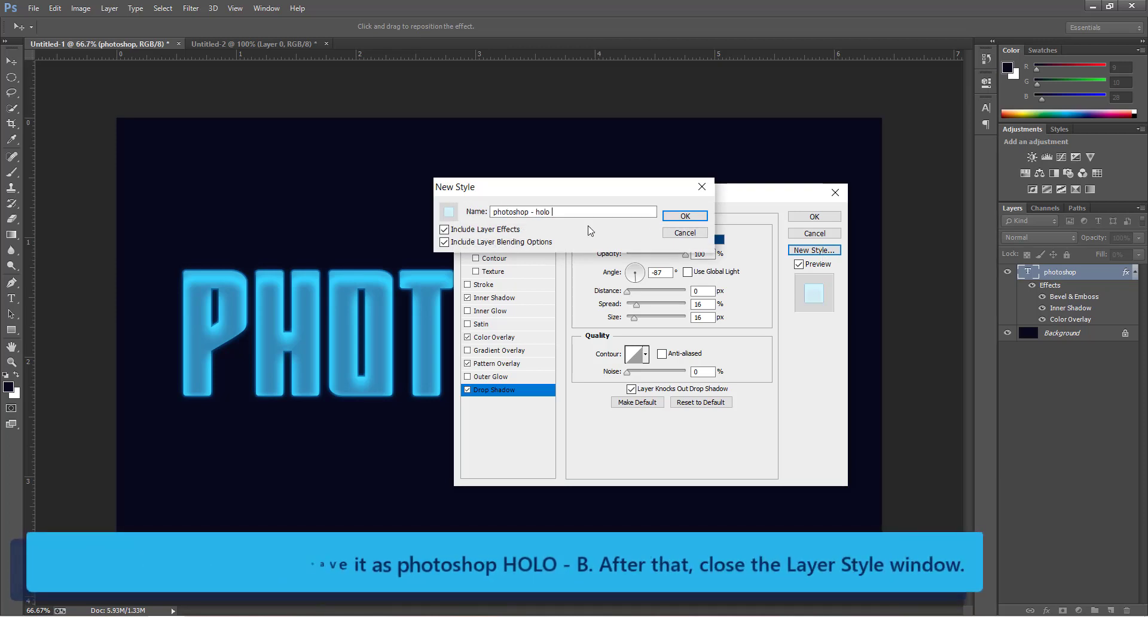
pyautogui.write(' -b')
pyautogui.press('Return')
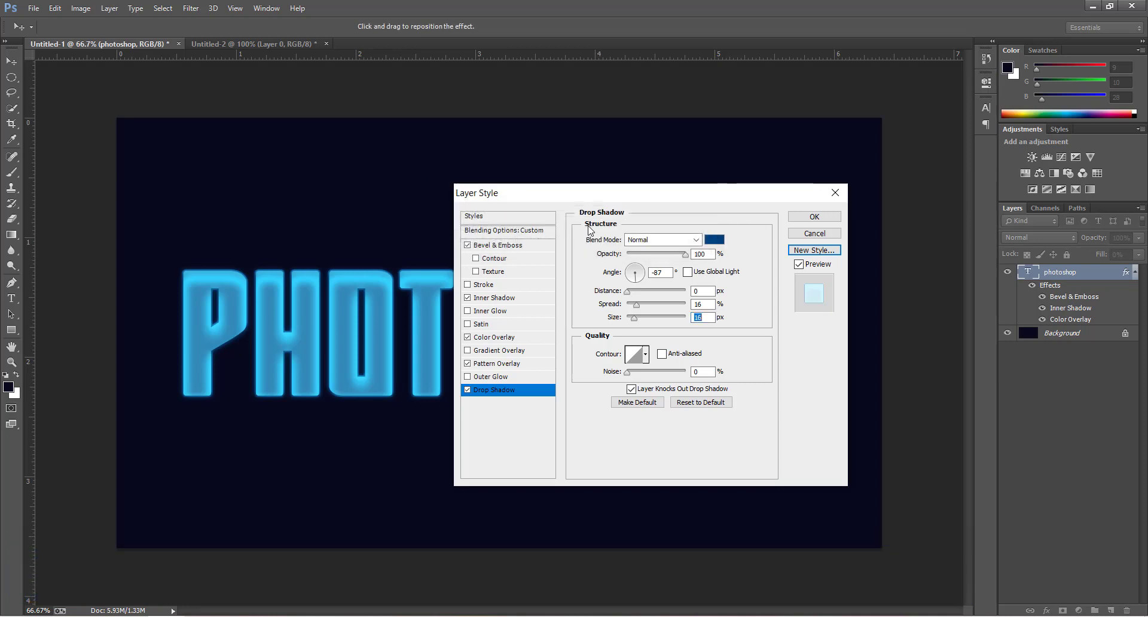
pyautogui.click(808, 234)
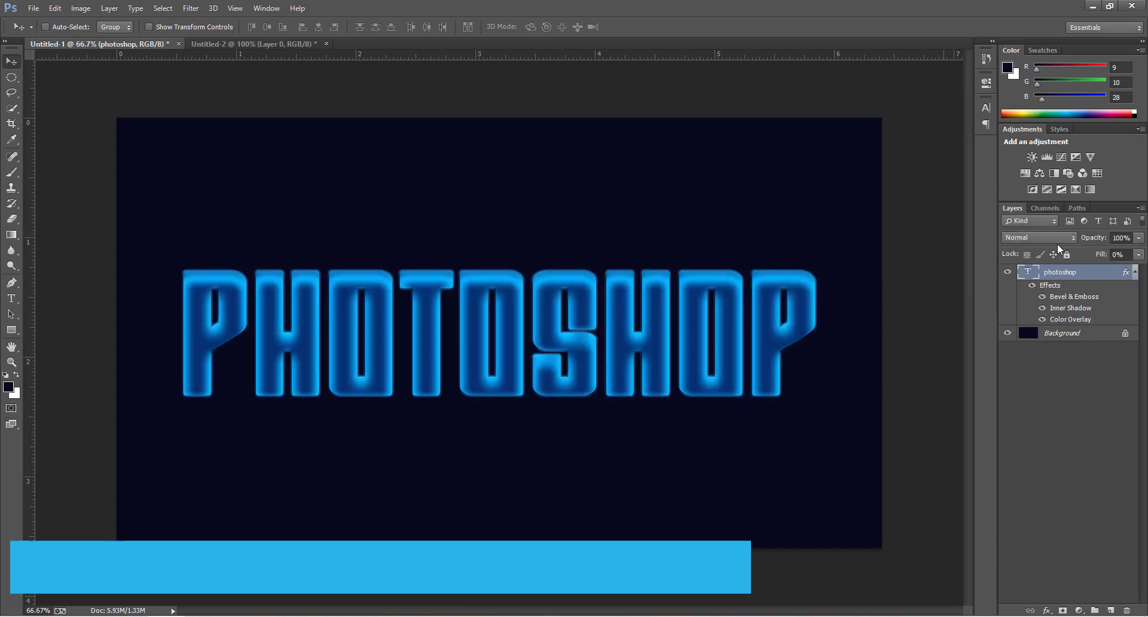
# Clear the photoshop text layer's style and convert the layer to a smart object
pyautogui.rightClick(1094, 274)
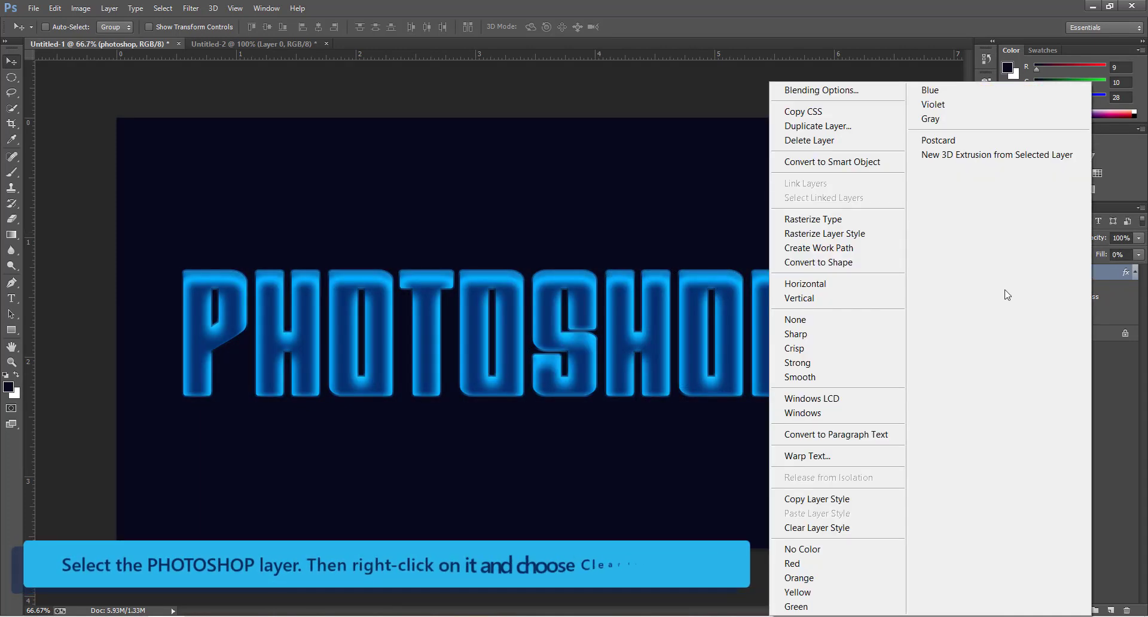
pyautogui.click(846, 527)
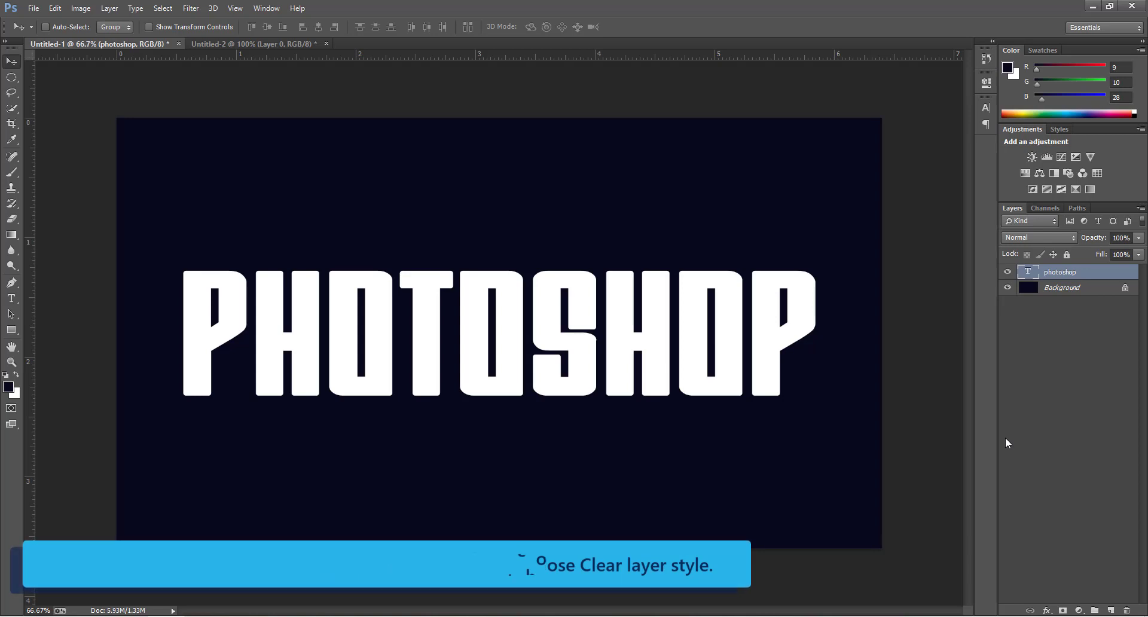
pyautogui.rightClick(1102, 273)
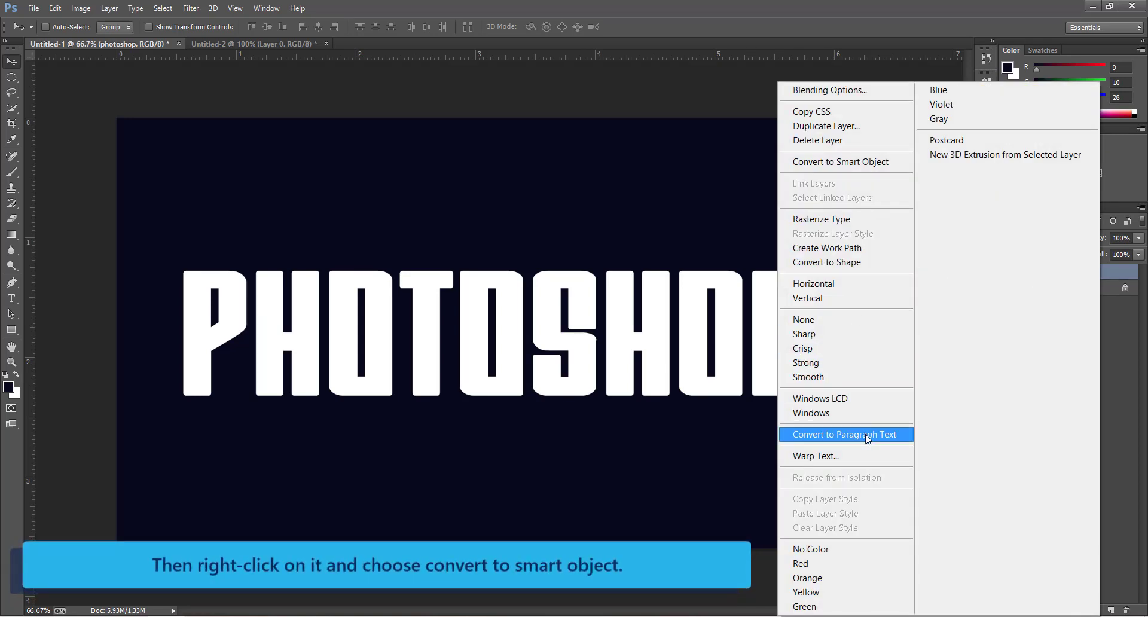
pyautogui.click(877, 167)
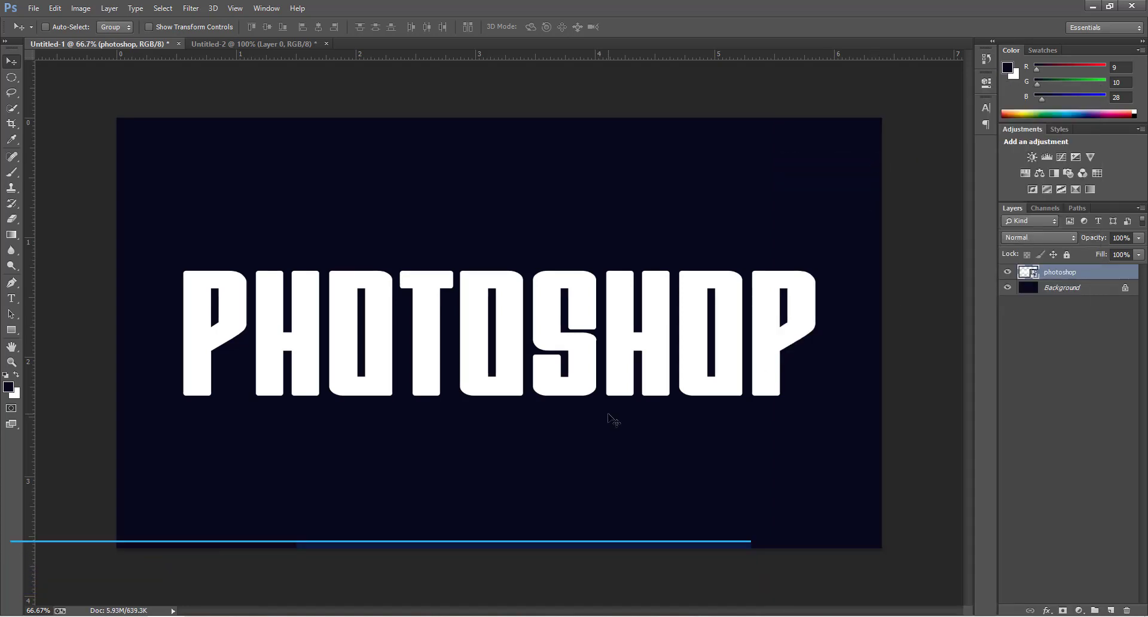
# Free-transform the photoshop text to 59% height, keeping its width at 100% and the transform active
pyautogui.hotkey('ctrl', 't')
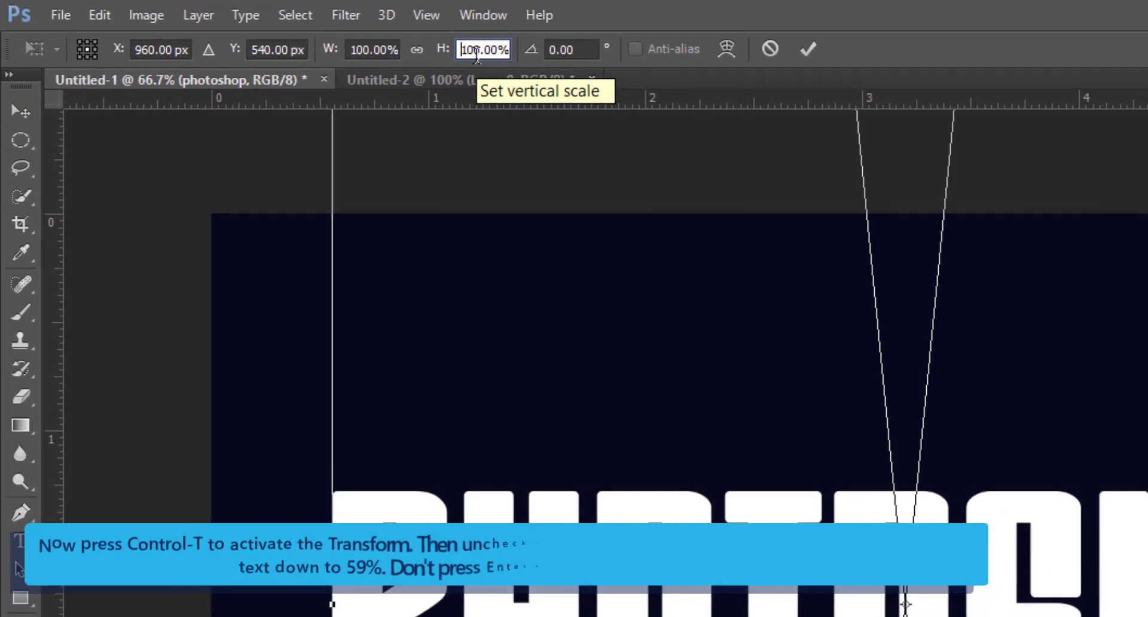
pyautogui.click(477, 52)
pyautogui.write('59')
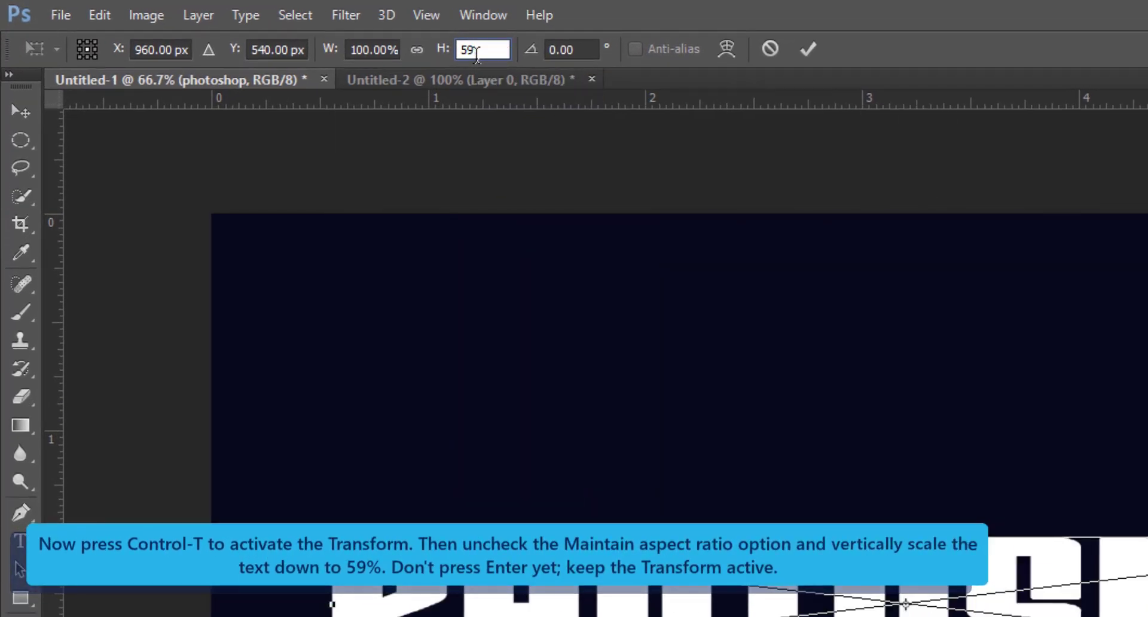
pyautogui.hotkey('shift', 'Tab')
pyautogui.press('Tab')
pyautogui.hotkey('shift', 'Tab')
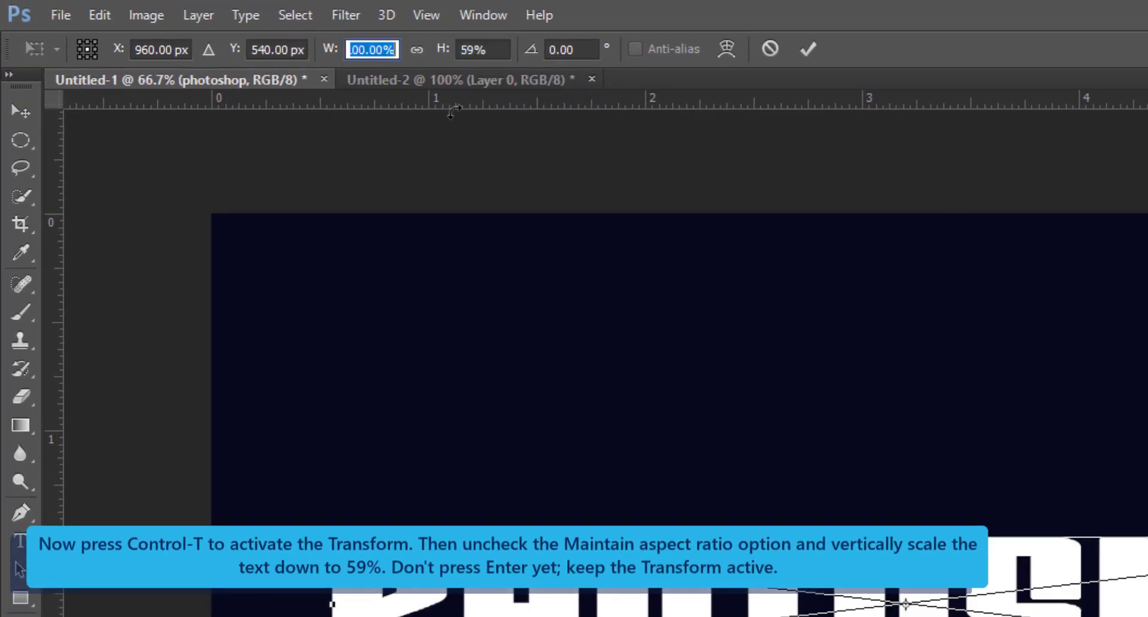
pyautogui.press('Down')
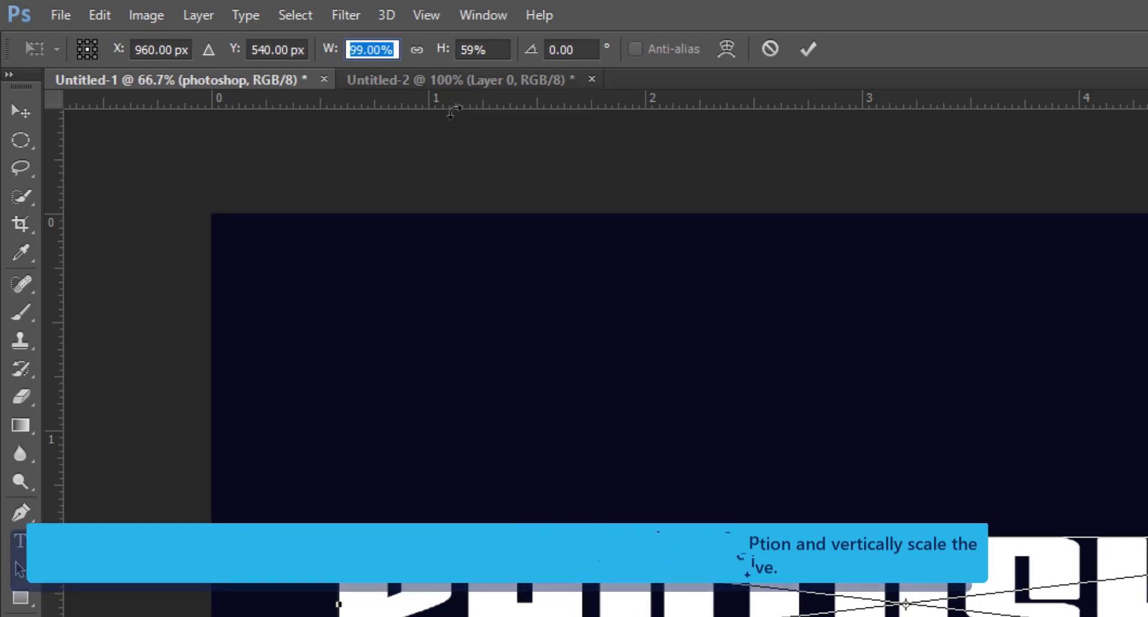
pyautogui.press('Up')
pyautogui.press('Tab')
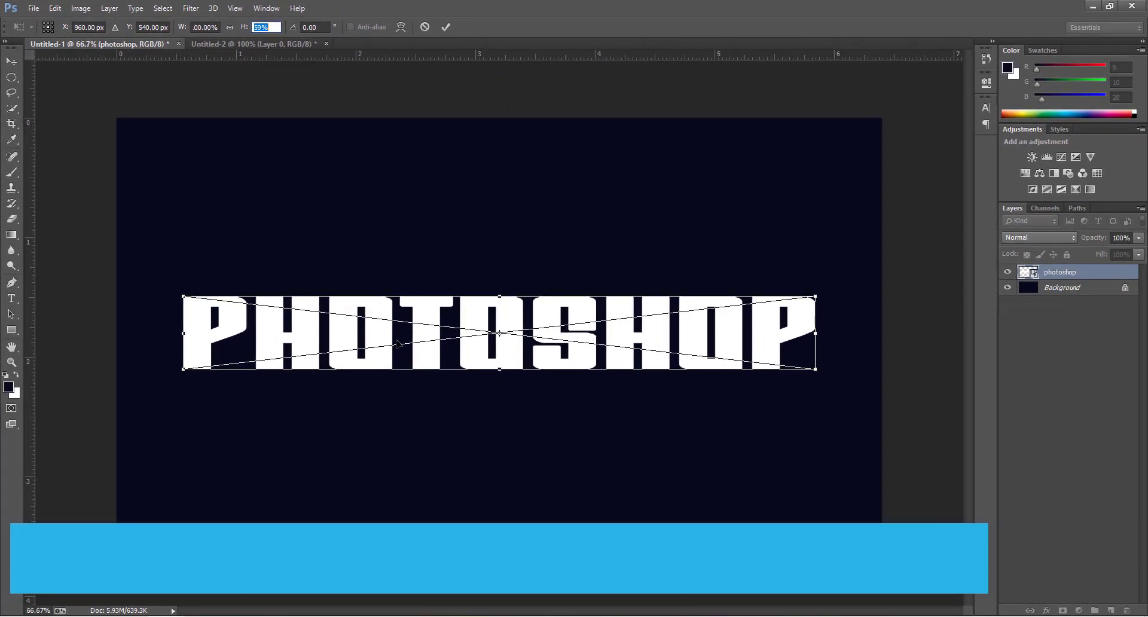
# Apply a Perspective transform to the text, pulling its upper corners inward so the letters narrow toward the top
pyautogui.rightClick(398, 344)
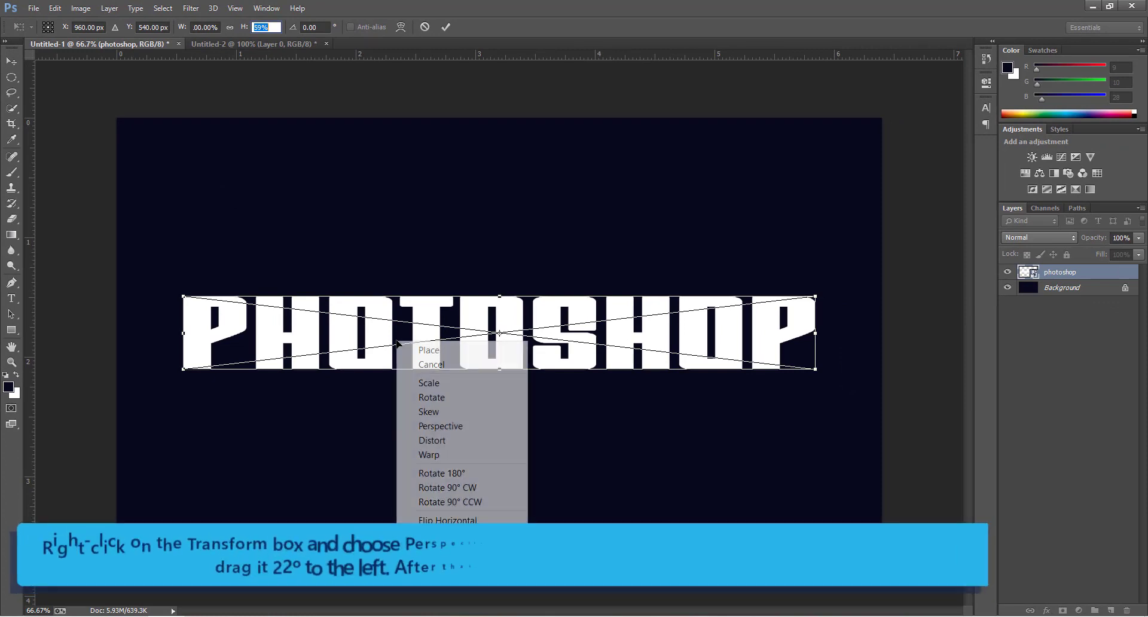
pyautogui.click(431, 426)
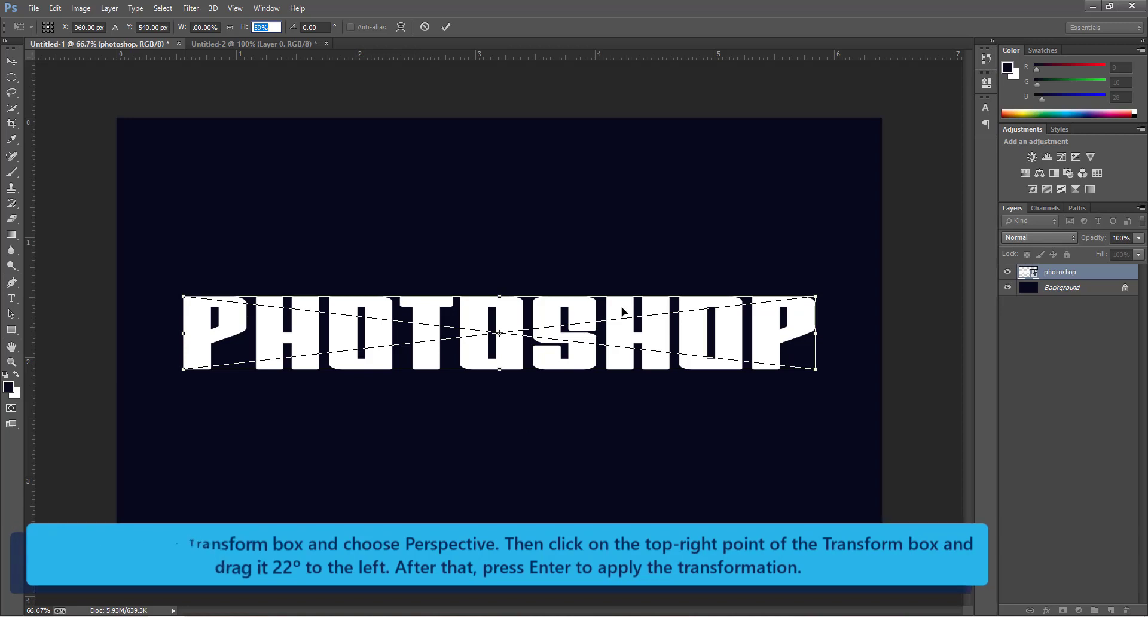
pyautogui.moveTo(817, 297); pyautogui.dragTo(785, 321)
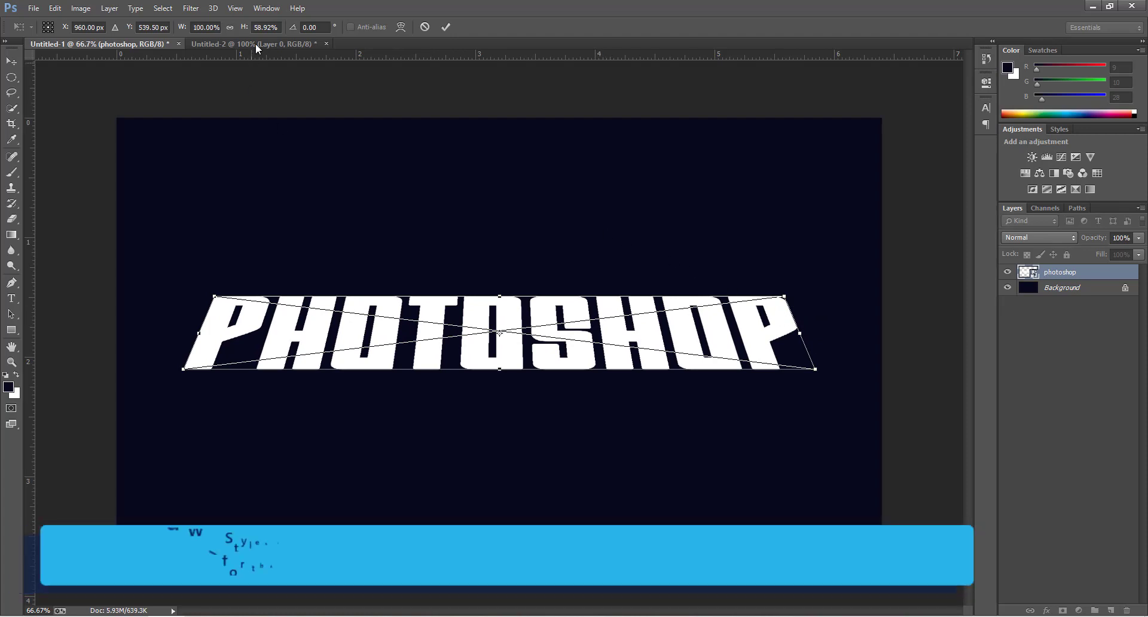
# Apply the saved "photoshop - holo -a" style to the transformed photoshop layer
pyautogui.click(267, 9)
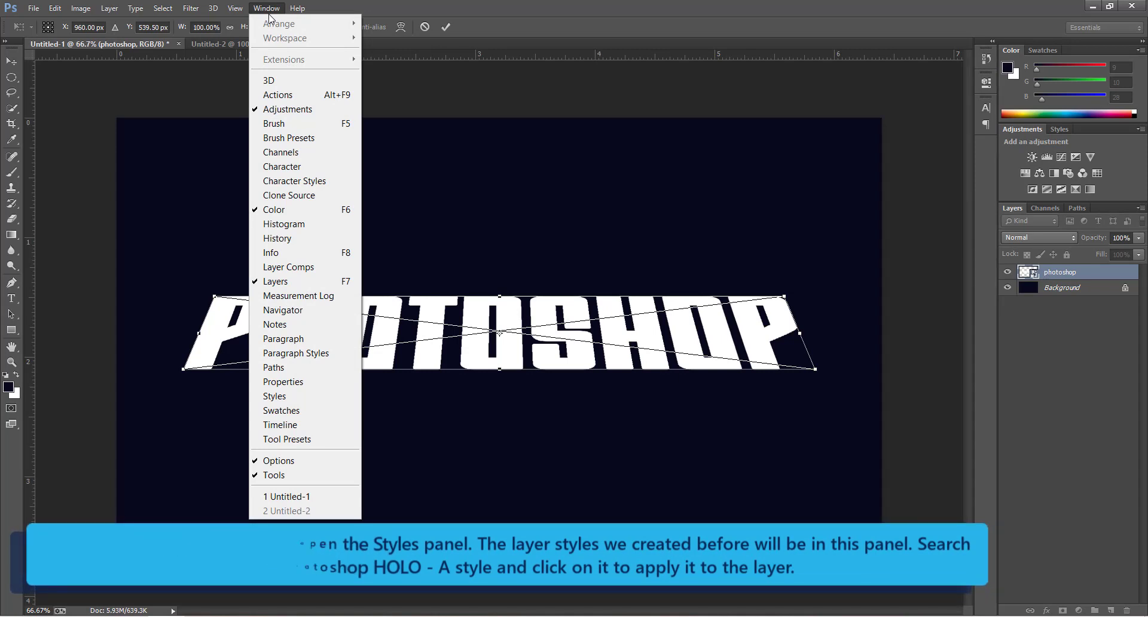
pyautogui.click(278, 396)
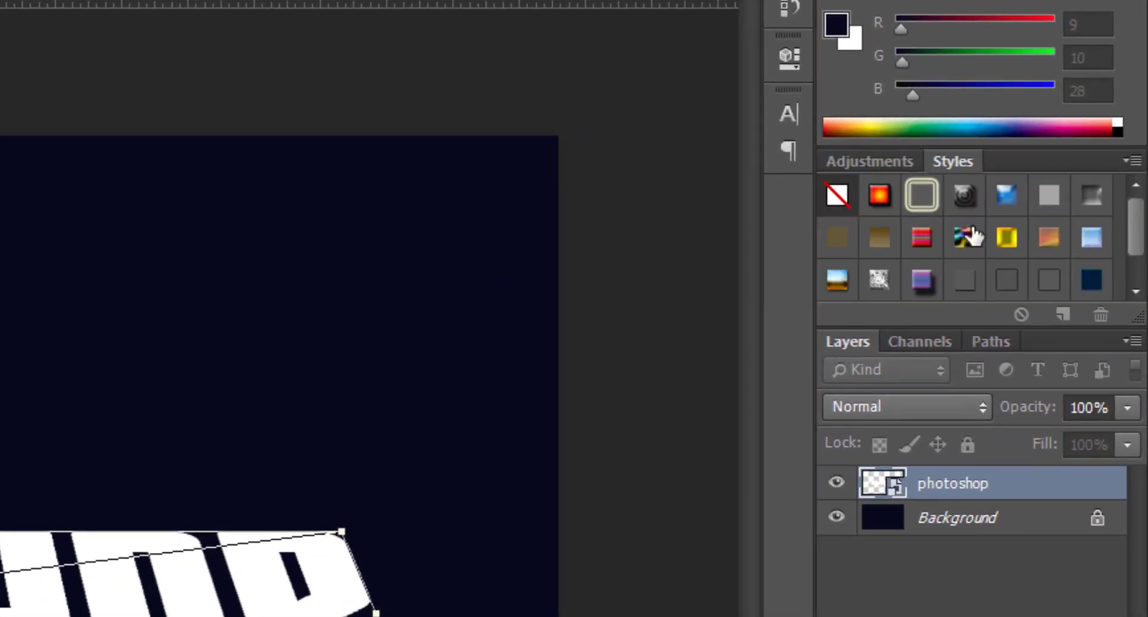
pyautogui.scroll(-1, 1015, 247)
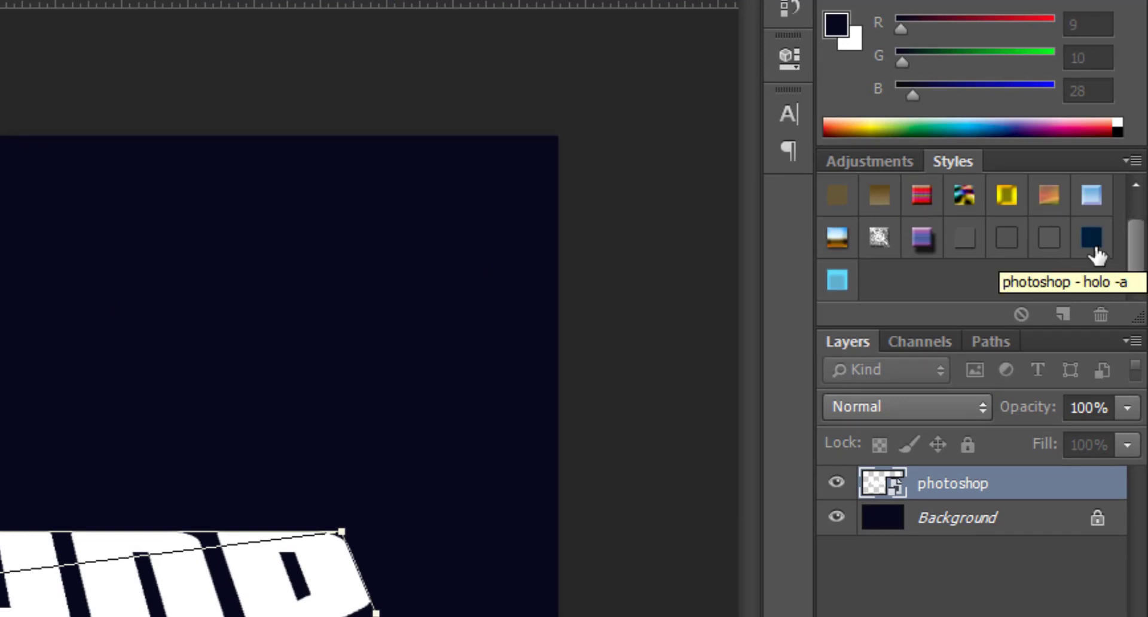
pyautogui.click(1094, 242)
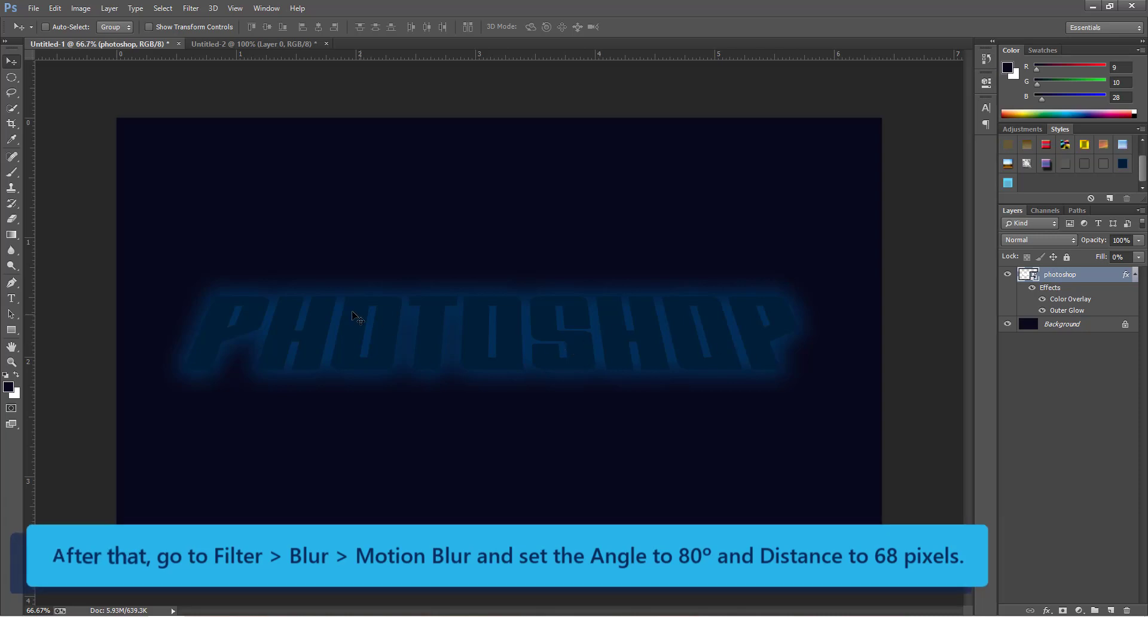
# Apply a Motion Blur smart filter to the photoshop layer with an 80° angle and 68 pixels distance
pyautogui.click(191, 8)
pyautogui.moveTo(270, 159)
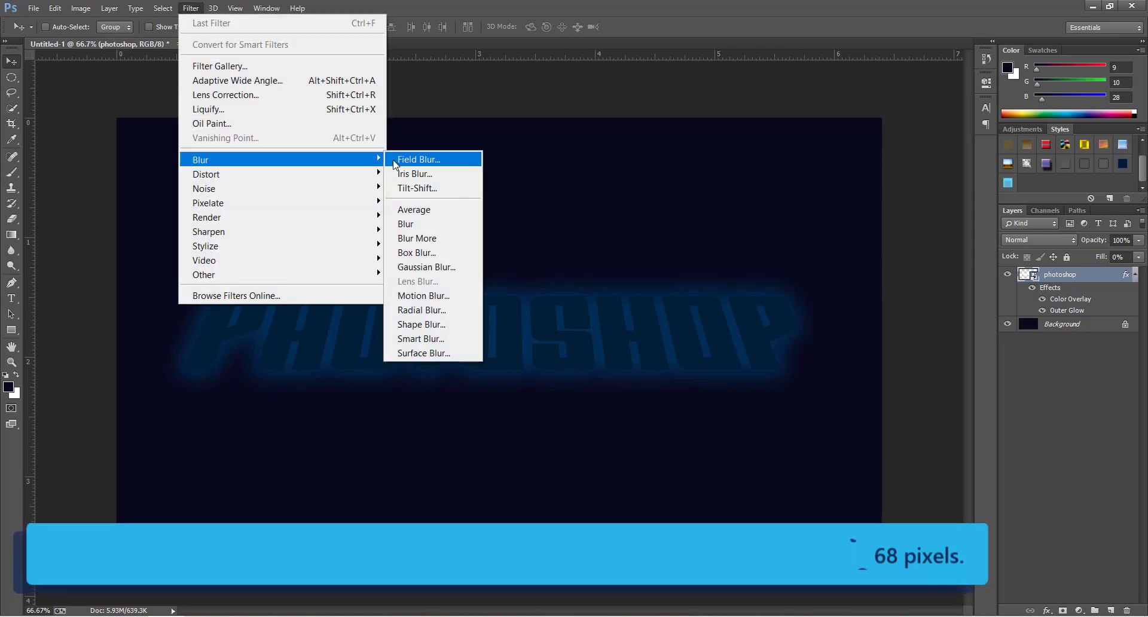
pyautogui.click(422, 296)
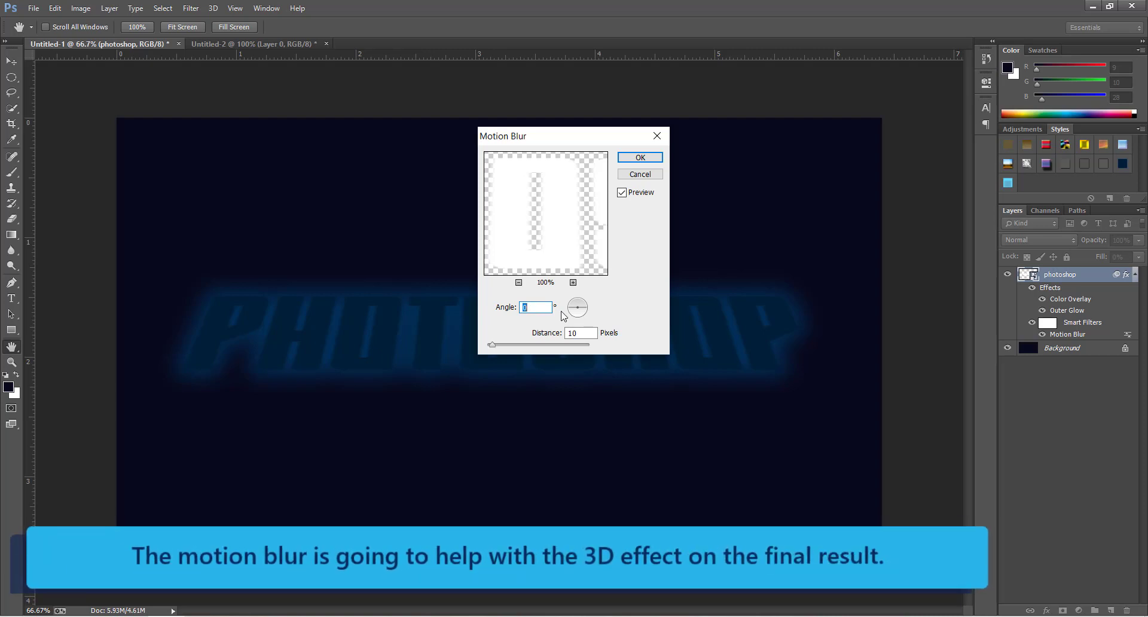
pyautogui.write('80')
pyautogui.write('68')
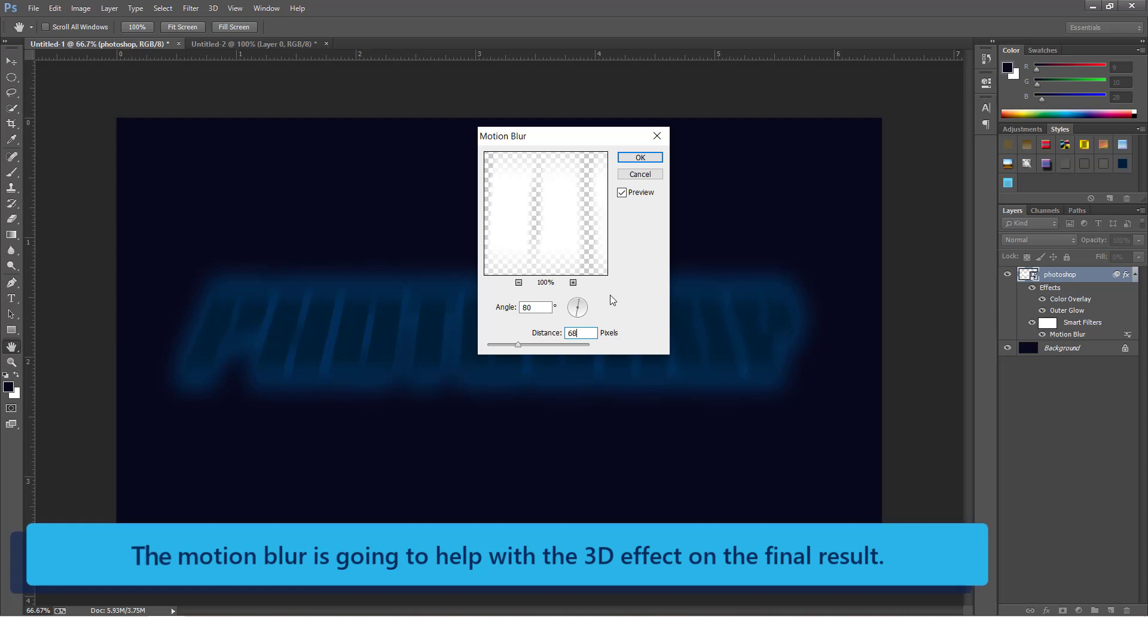
pyautogui.click(639, 157)
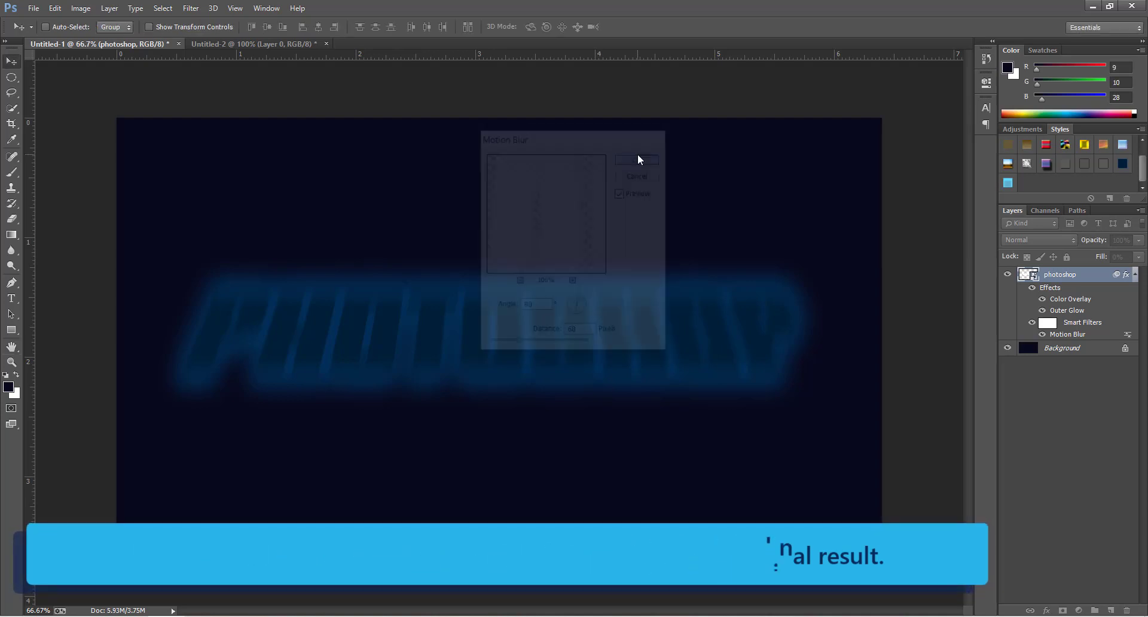
# Duplicate the photoshop layer and apply the saved "photoshop - holo -b" style to the copy
pyautogui.click(1134, 275)
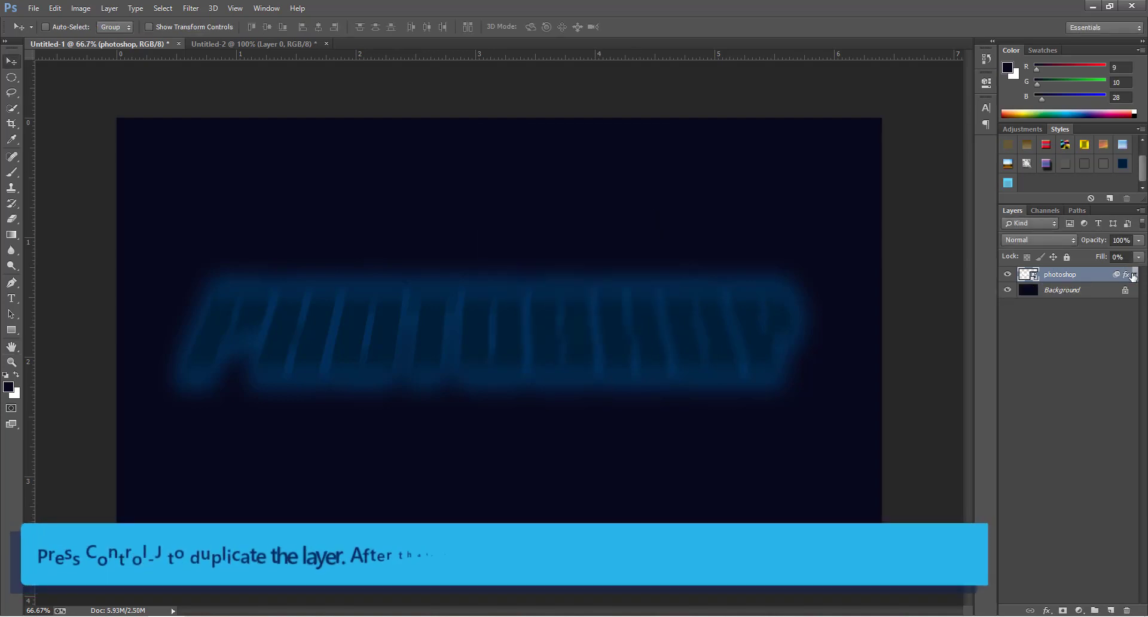
pyautogui.hotkey('ctrl', 'j')
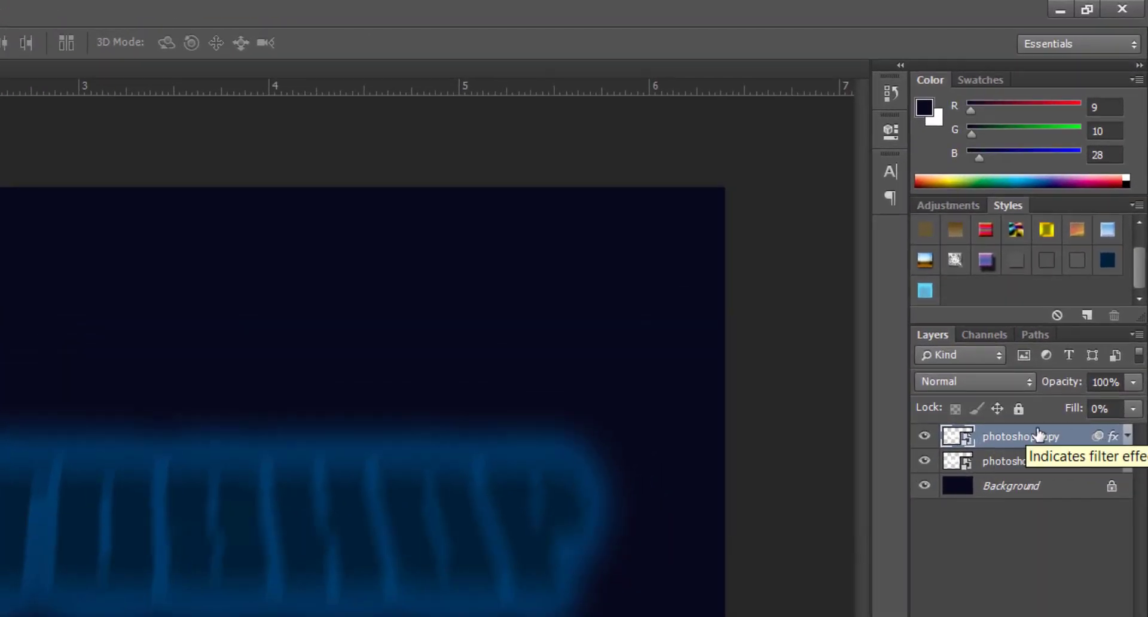
pyautogui.click(924, 292)
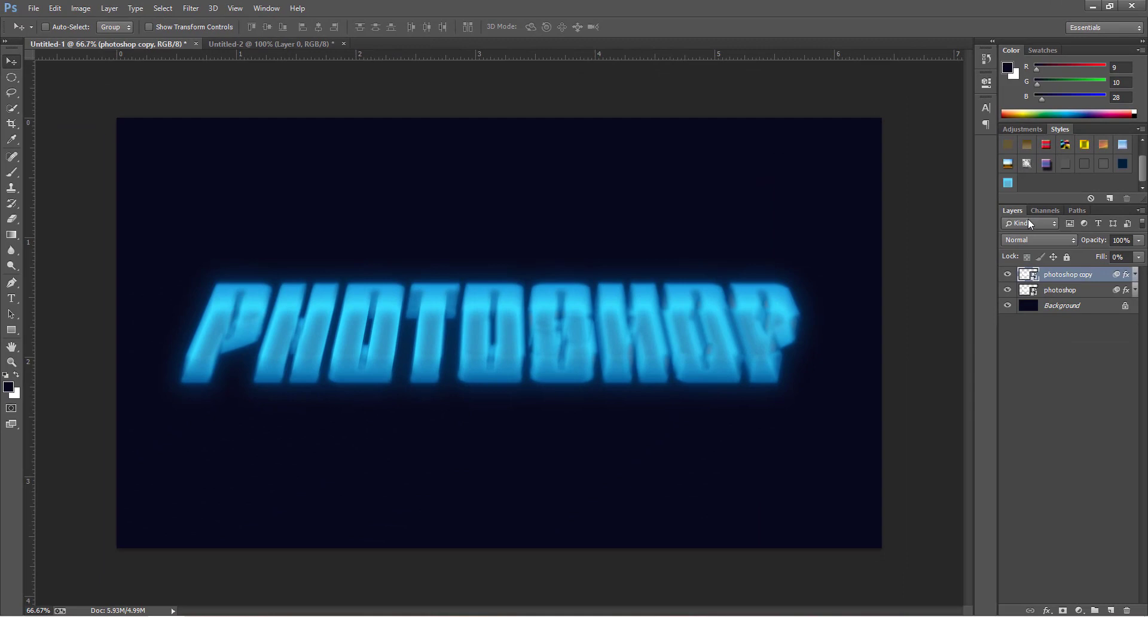
# Edit the photoshop copy layer's Motion Blur smart filter to a 90° angle and a distance of 42 pixels
pyautogui.click(1135, 275)
pyautogui.doubleClick(1068, 368)
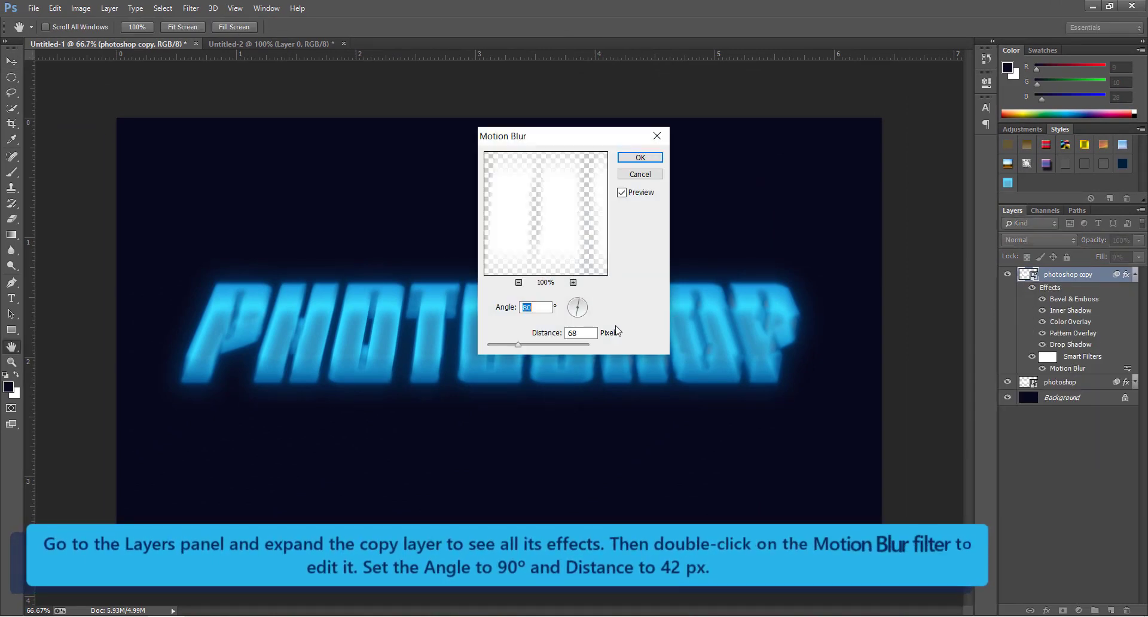
pyautogui.doubleClick(589, 333)
pyautogui.write('42')
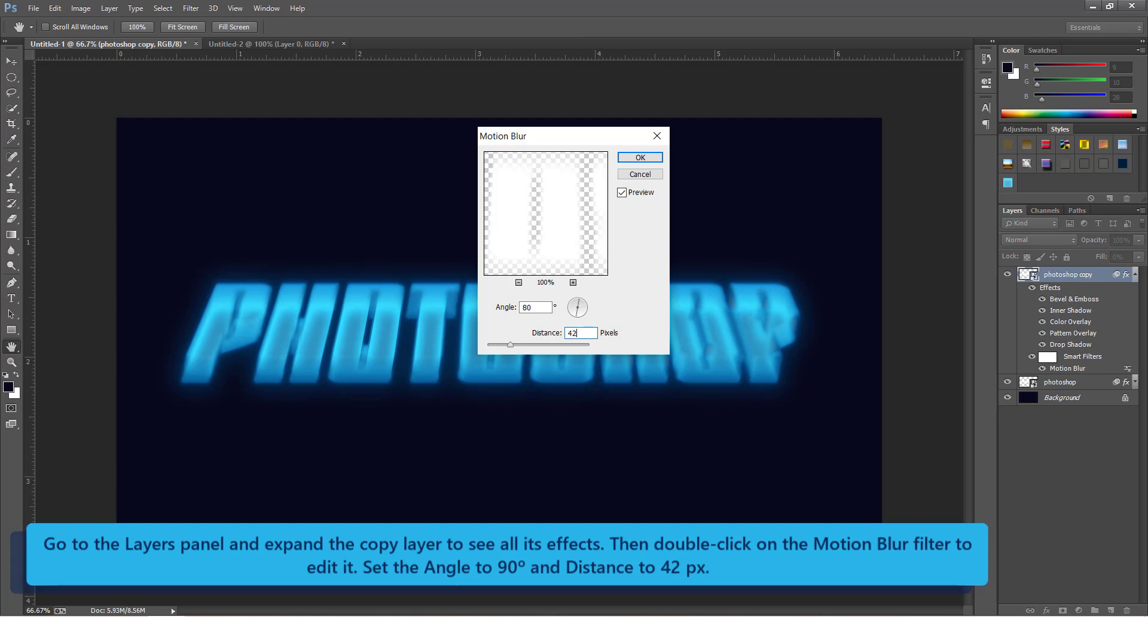
pyautogui.doubleClick(532, 307)
pyautogui.write('90')
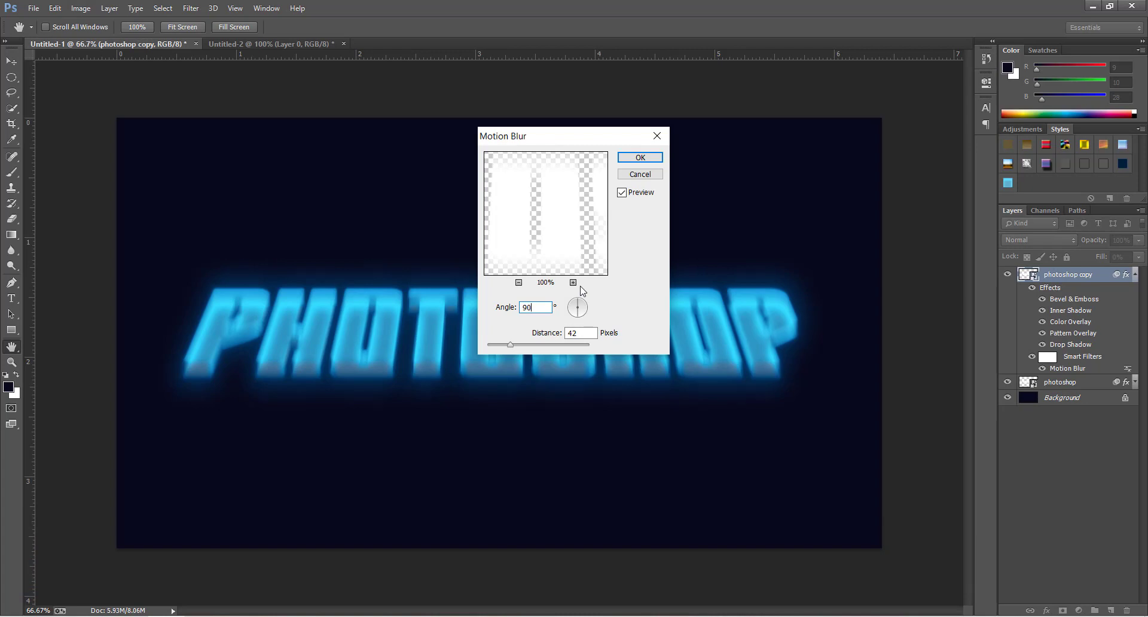
pyautogui.click(638, 159)
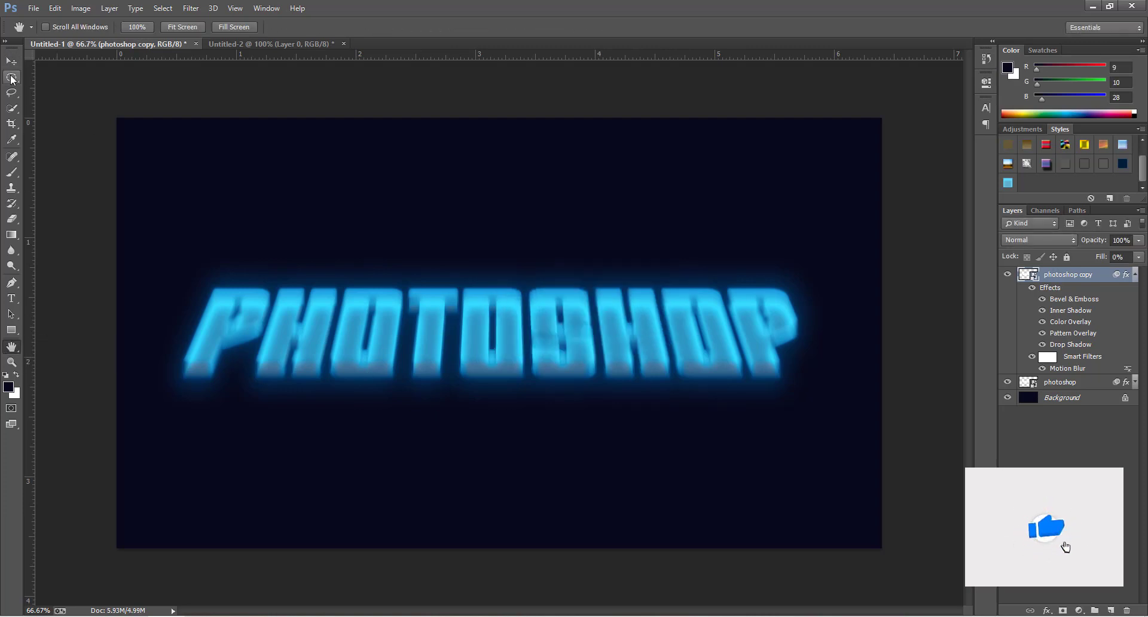
# Move the photoshop copy text straight up by about 0.14 in, offsetting it above the original photoshop layer
pyautogui.press('v')
pyautogui.moveTo(515, 341); pyautogui.dragTo(516, 325)
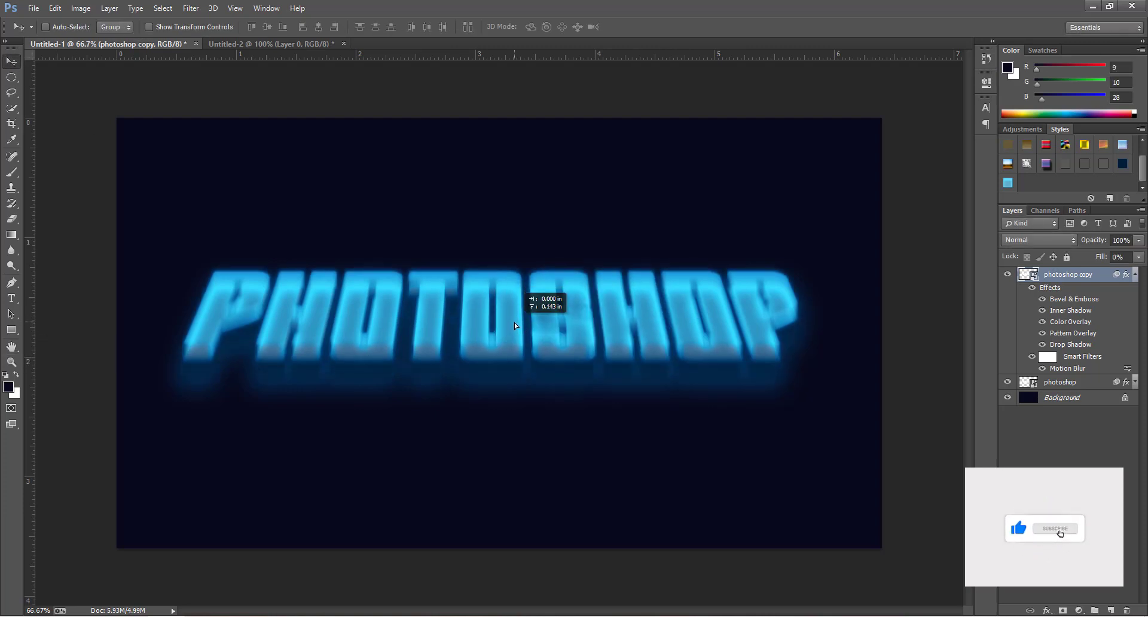
pyautogui.hotkey('ctrl', 'z')
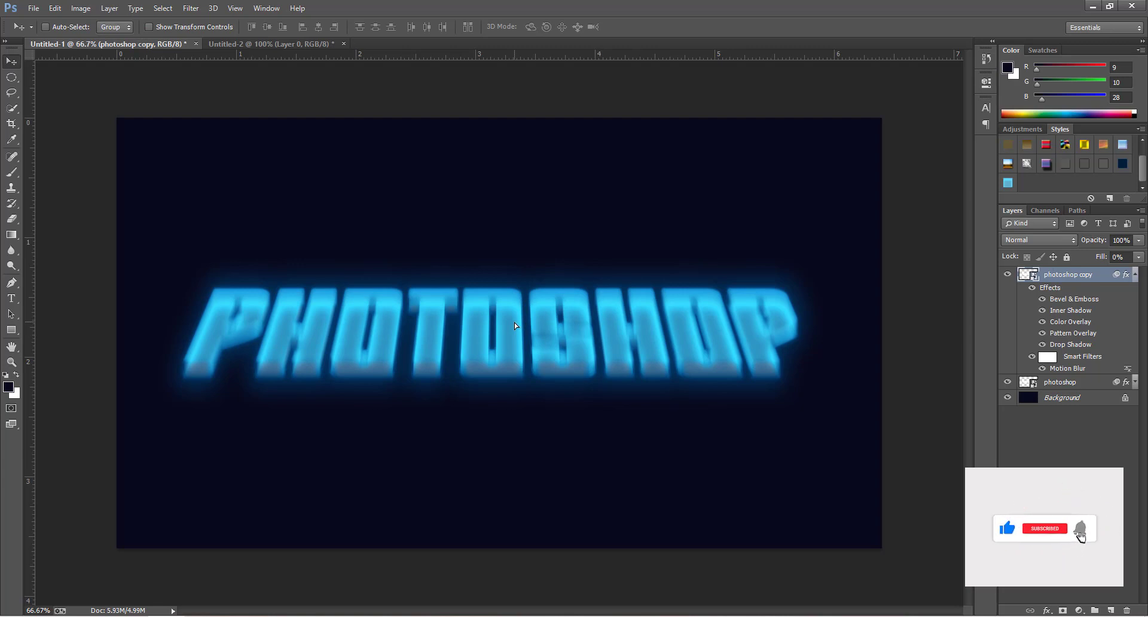
pyautogui.moveTo(515, 326); pyautogui.dragTo(513, 308)
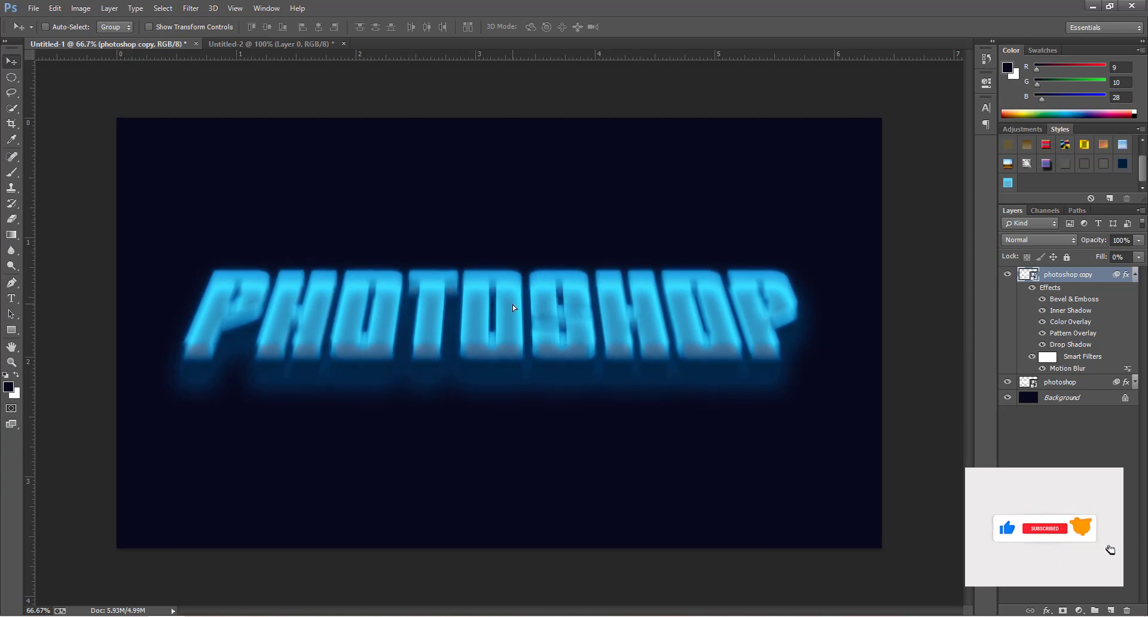
# Collapse the copy's effects list and convert the photoshop and photoshop copy layers together into one smart object
pyautogui.click(1136, 275)
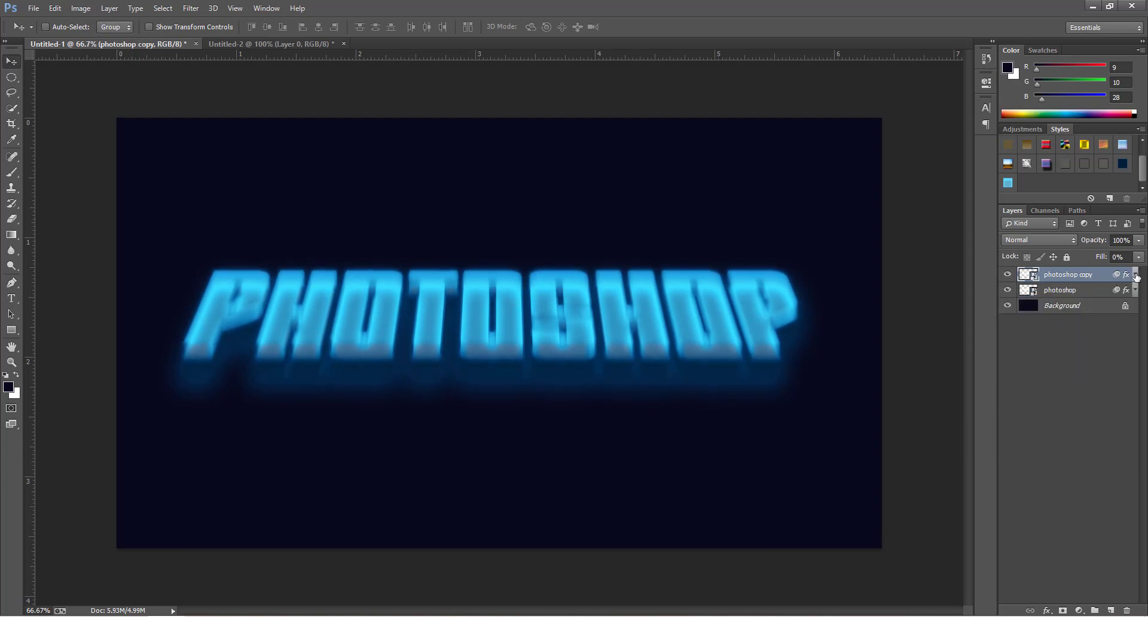
pyautogui.keyDown('shift'); pyautogui.click(1094, 296); pyautogui.keyUp('shift')
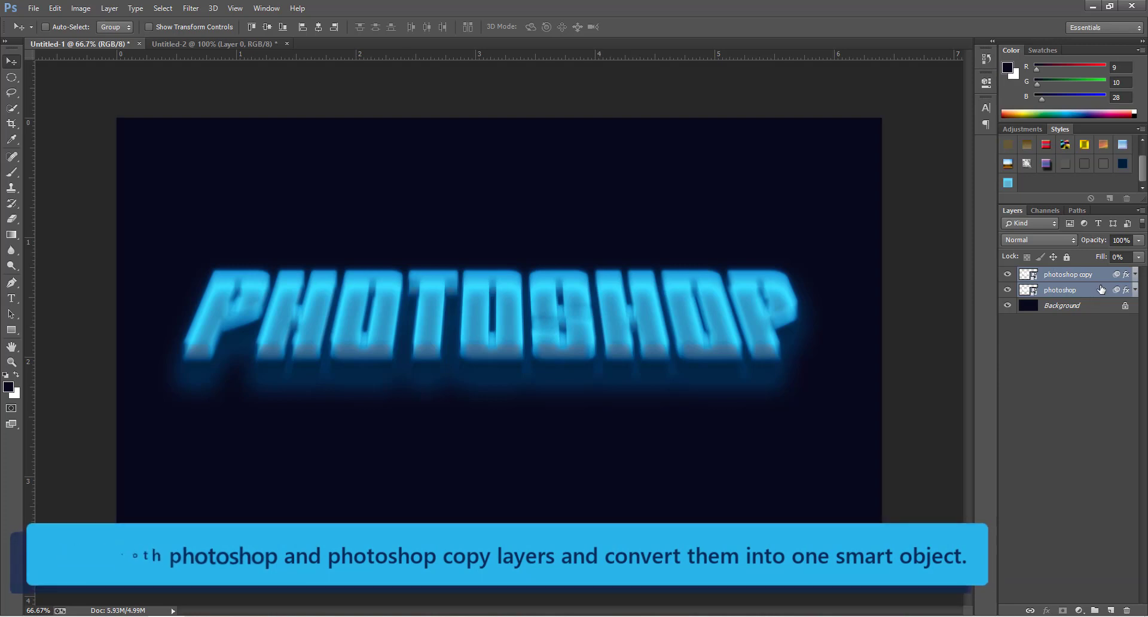
pyautogui.rightClick(1095, 294)
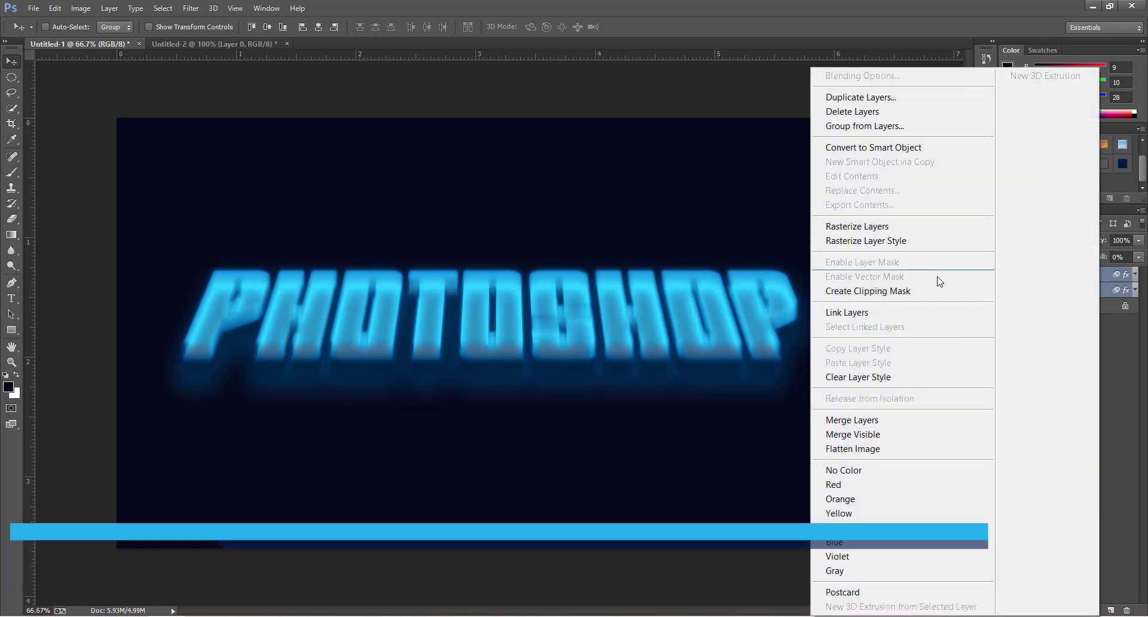
pyautogui.click(928, 153)
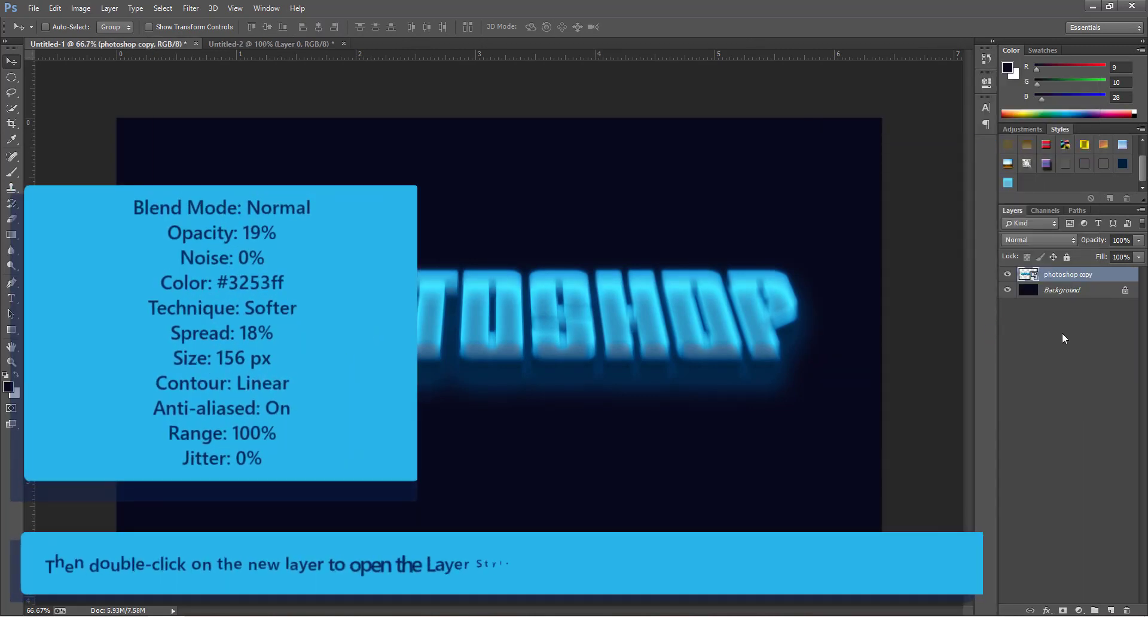
# Add an Outer Glow to the combined smart object with Normal blend mode, 19% opacity and color #3253ff
pyautogui.click(1046, 611)
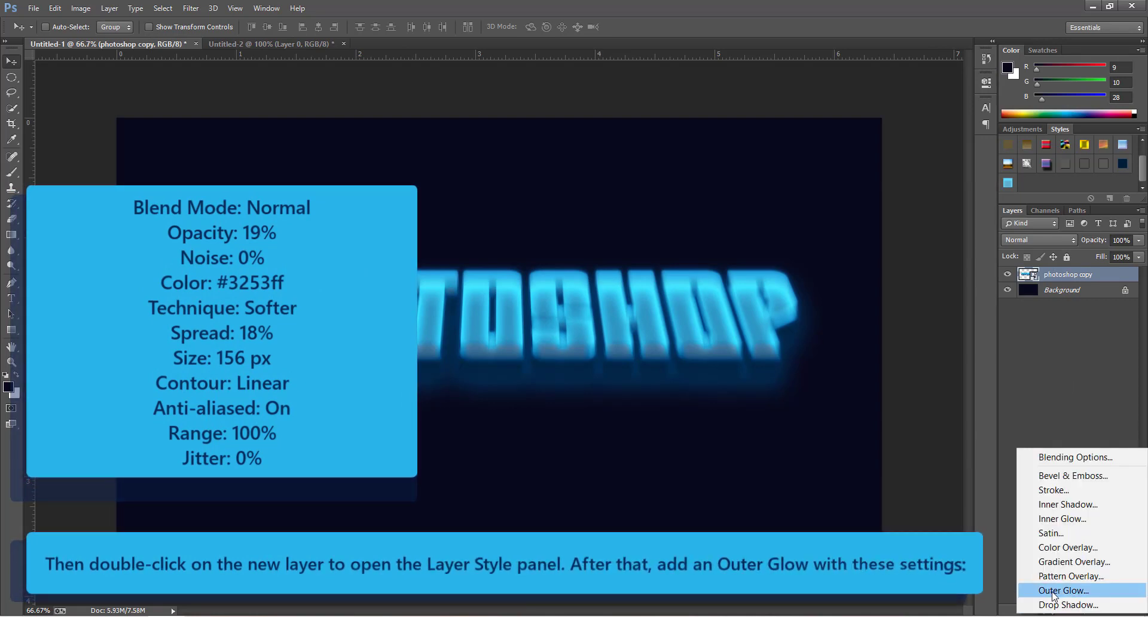
pyautogui.click(1056, 590)
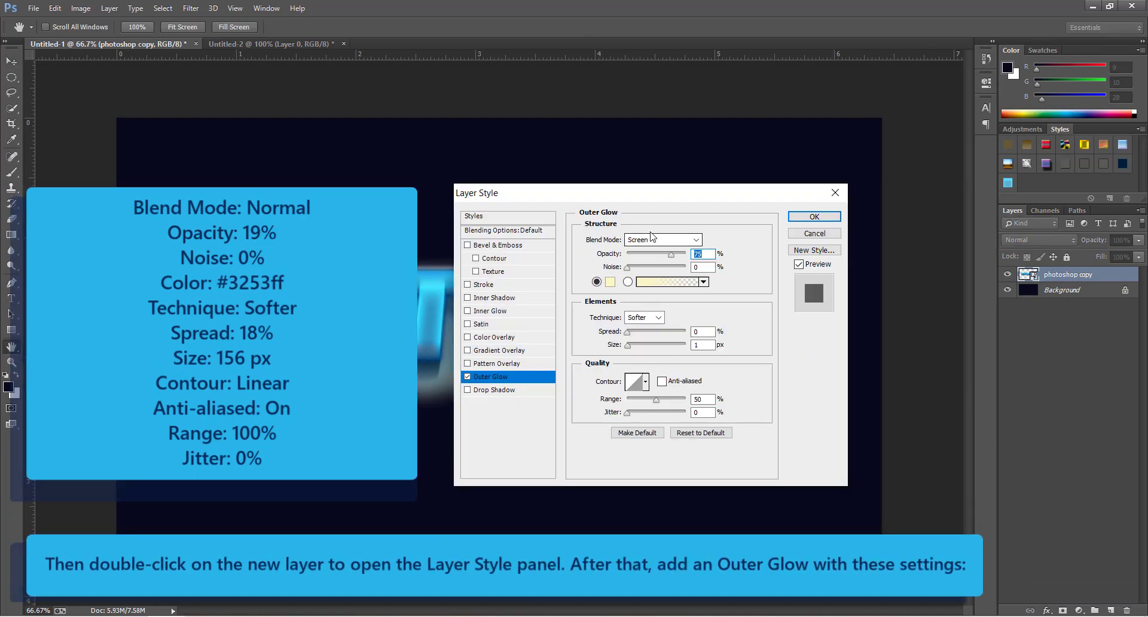
pyautogui.click(654, 241)
pyautogui.click(636, 253)
pyautogui.doubleClick(702, 254)
pyautogui.write('19')
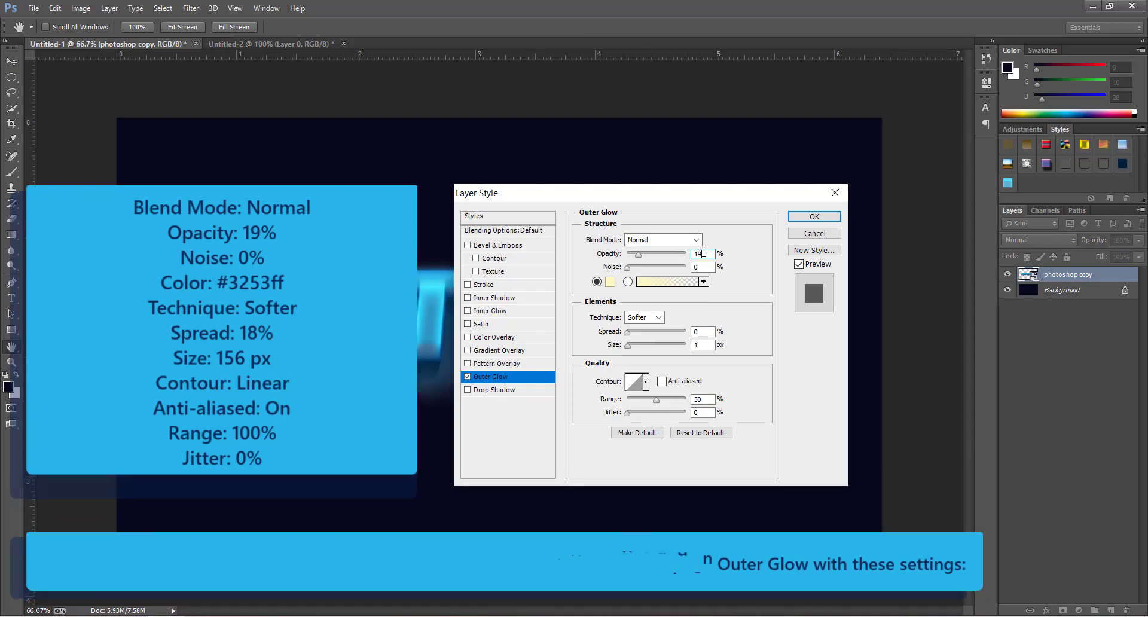
pyautogui.press('Tab')
pyautogui.click(610, 282)
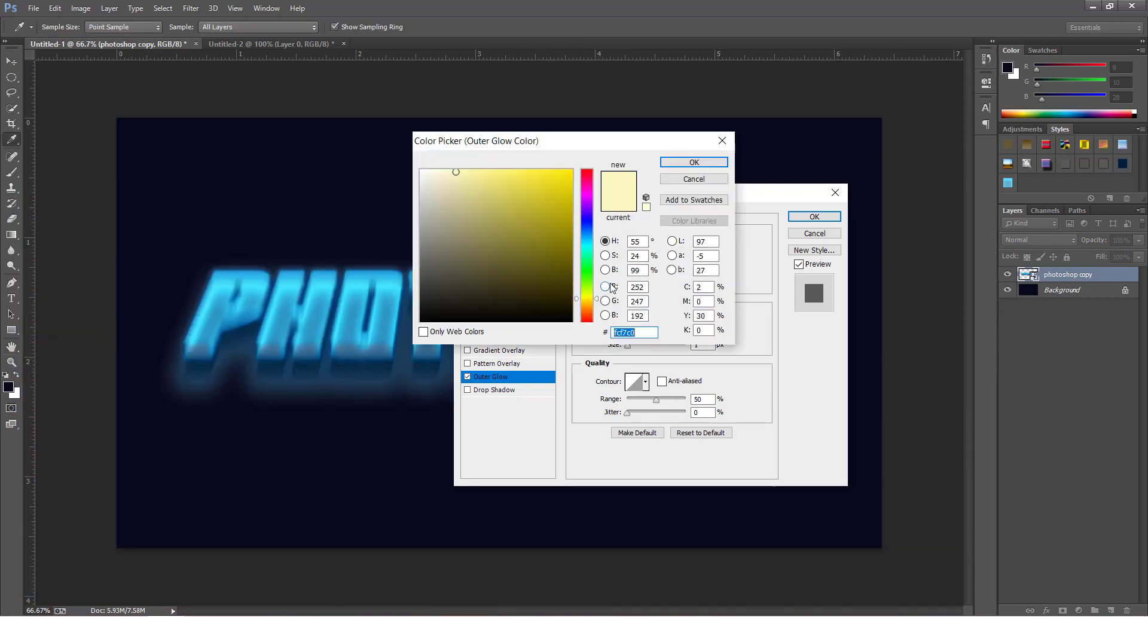
pyautogui.write('3253ff')
pyautogui.press('Return')
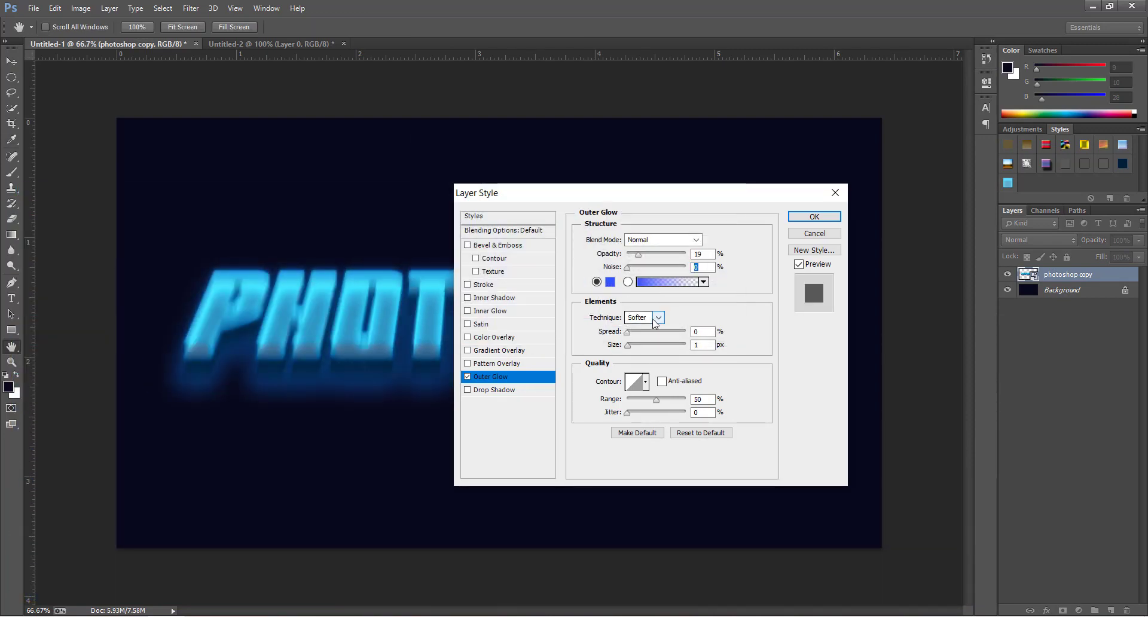
# Set the Outer Glow's spread to 18%, size to 156 px and range to 100%, and apply the layer style
pyautogui.doubleClick(697, 332)
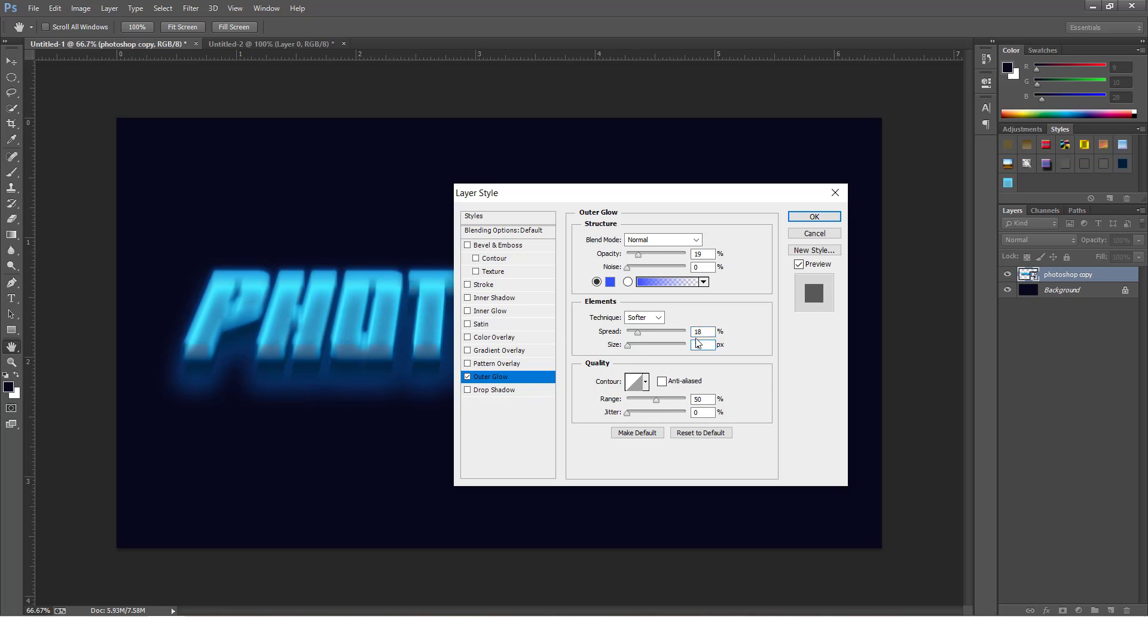
pyautogui.write('156')
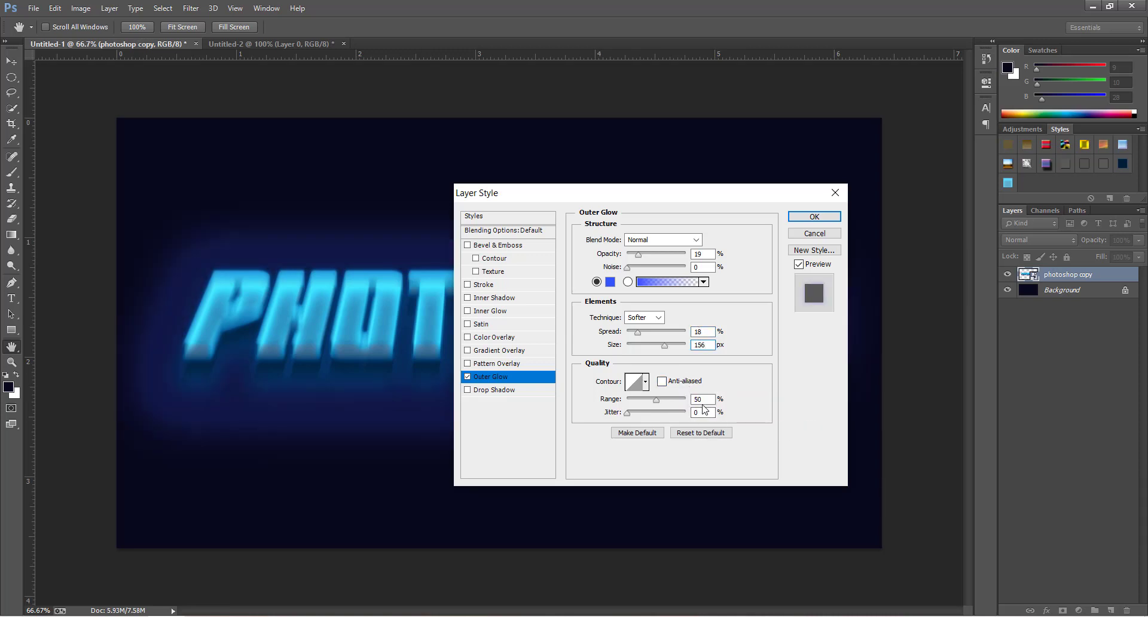
pyautogui.write('100')
pyautogui.click(821, 216)
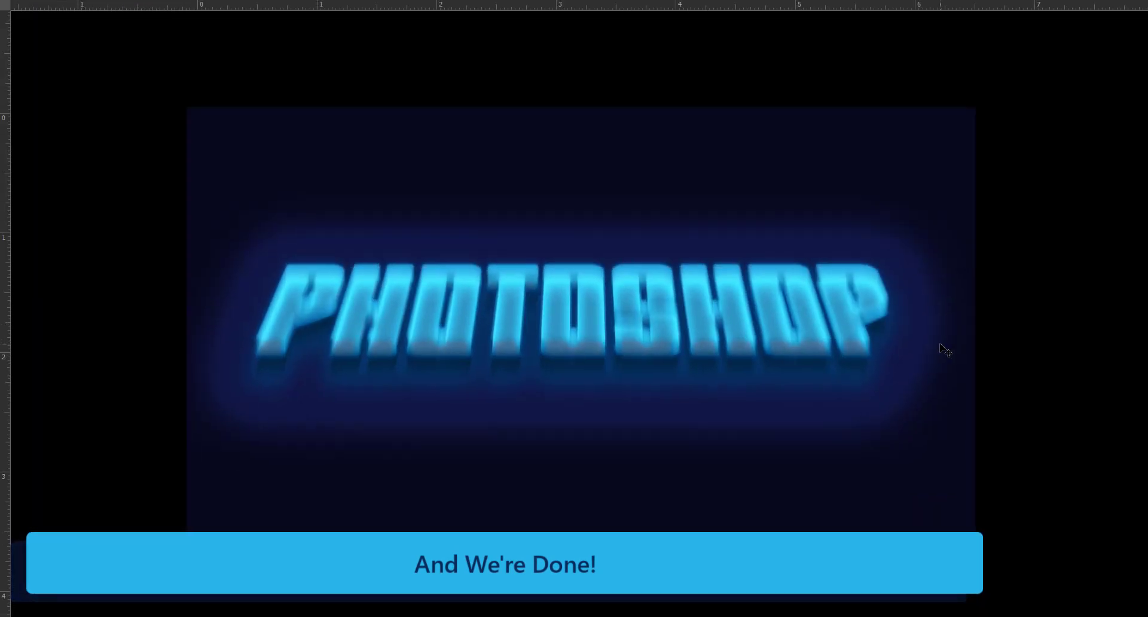
pyautogui.hotkey('ctrl', '0')
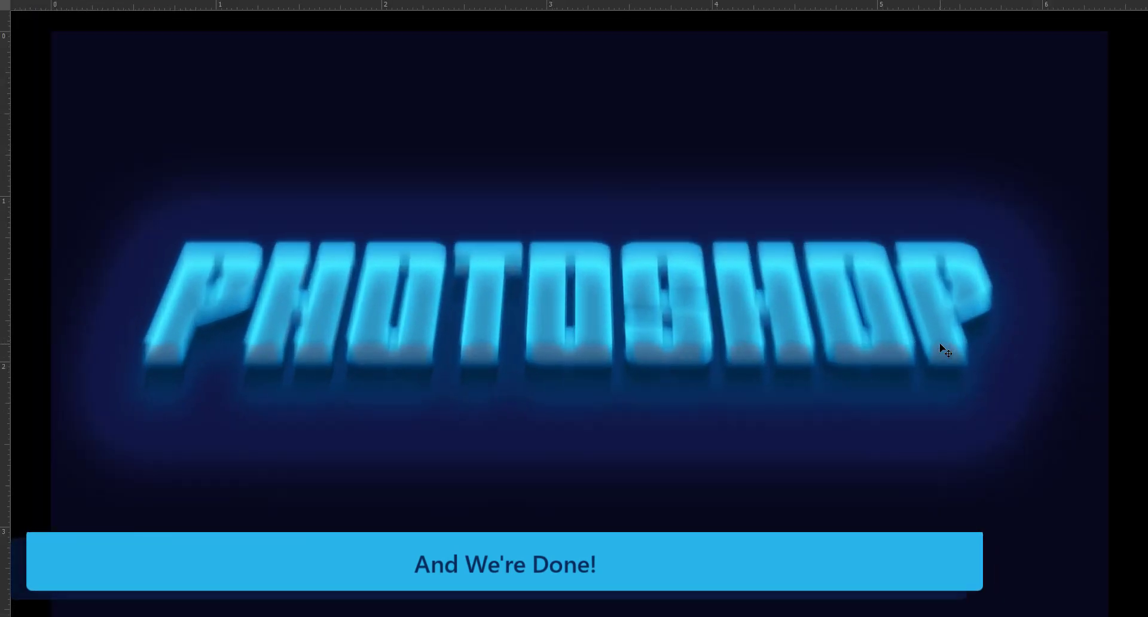
pyautogui.hotkey('ctrl', '+')
pyautogui.hotkey('ctrl', '+')
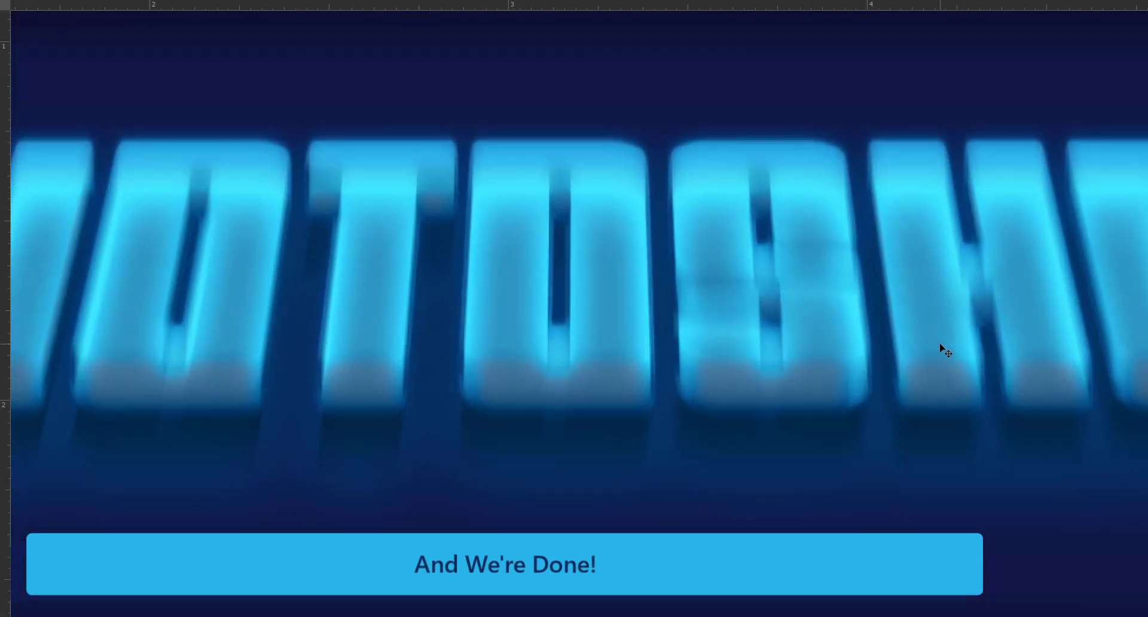
pyautogui.hotkey('ctrl', '0')
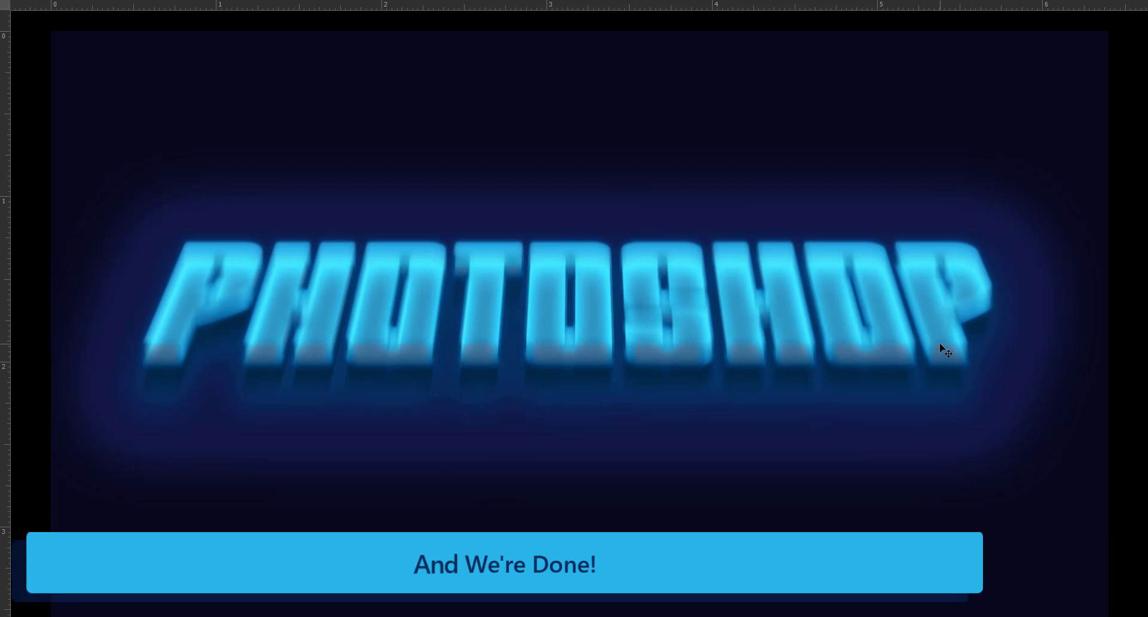